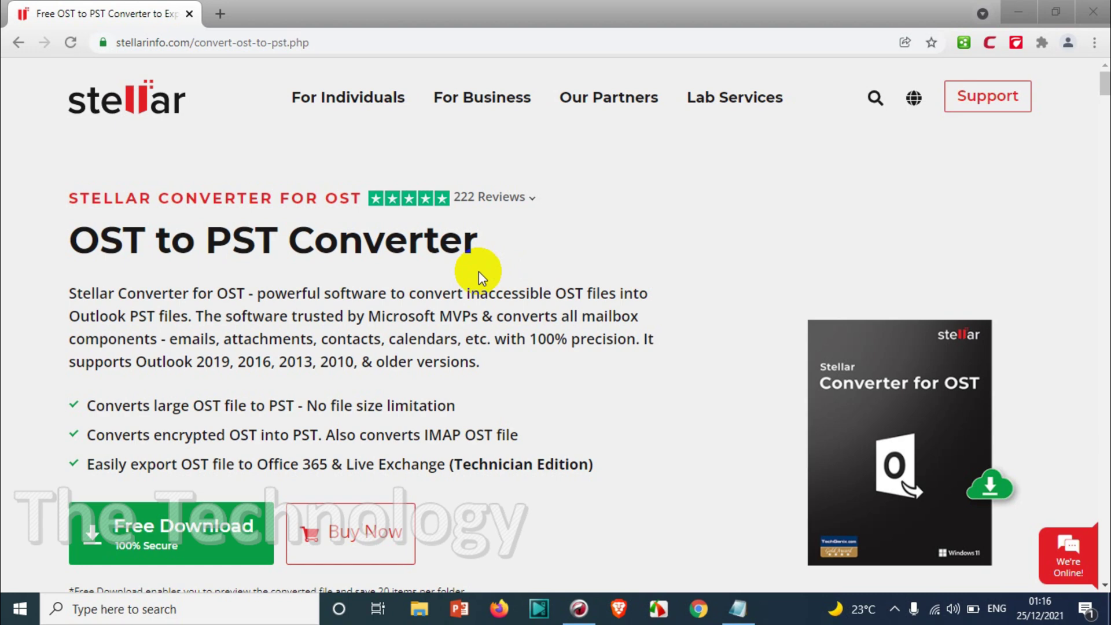
# Download the free Stellar Converter for OST installer (.exe) from the stellarinfo product page
pyautogui.scroll(-3, 478, 271)
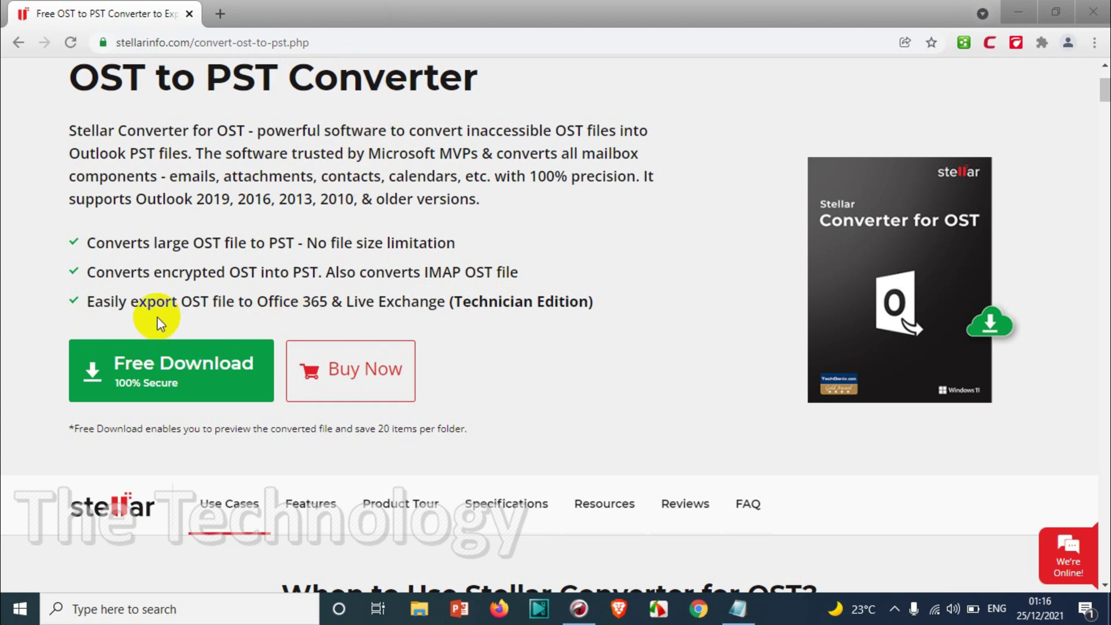
pyautogui.click(152, 384)
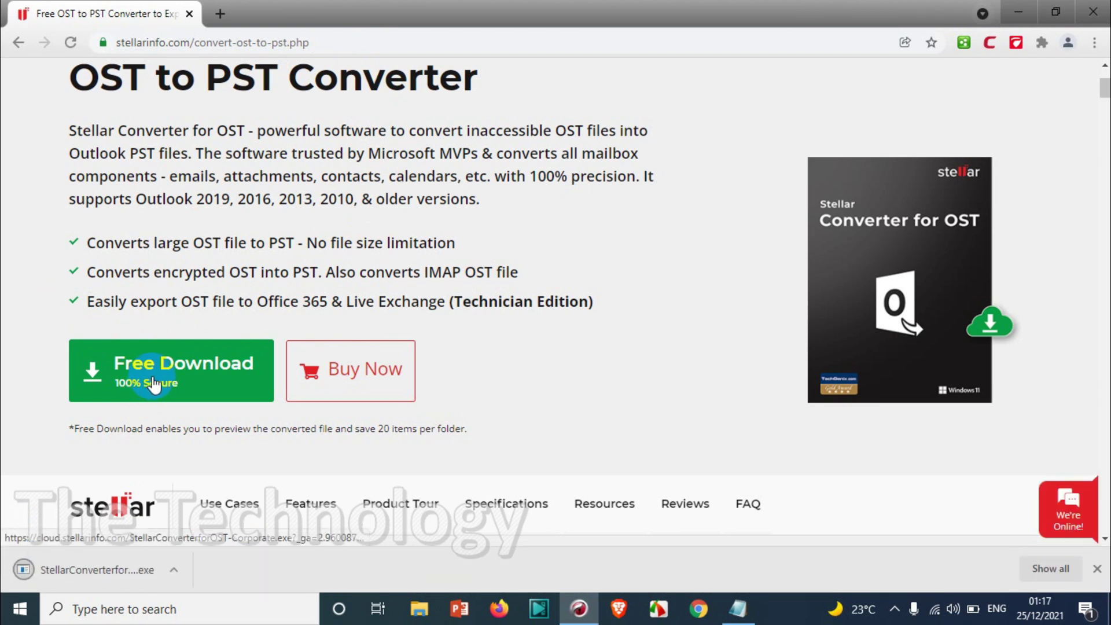
# Run the downloaded installer in English, accept the licence and keep the default install location
pyautogui.click(120, 567)
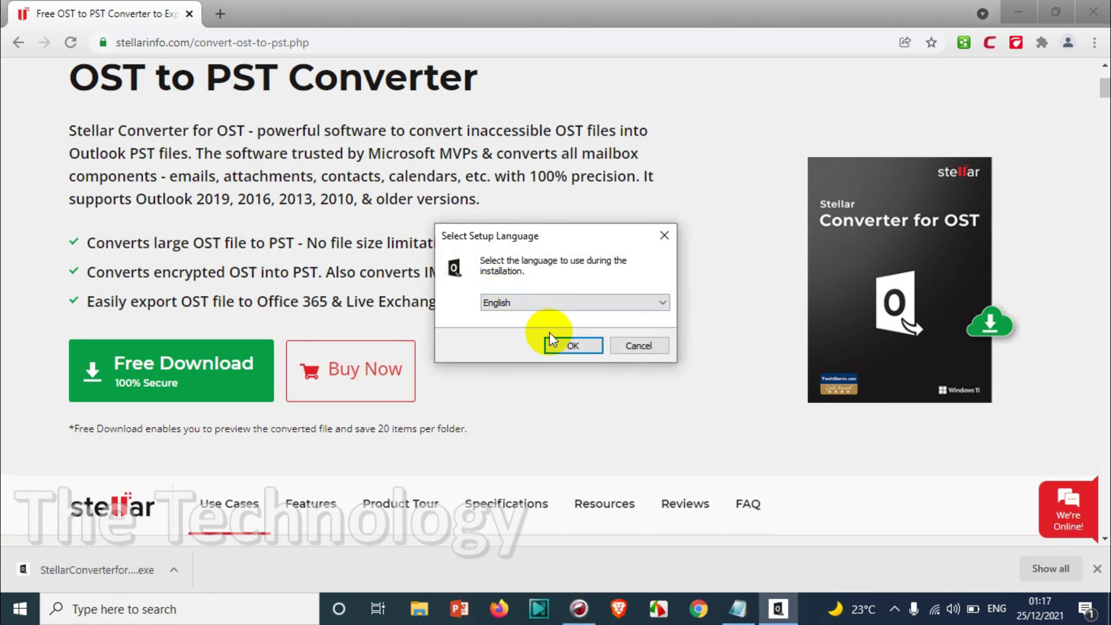
pyautogui.click(557, 344)
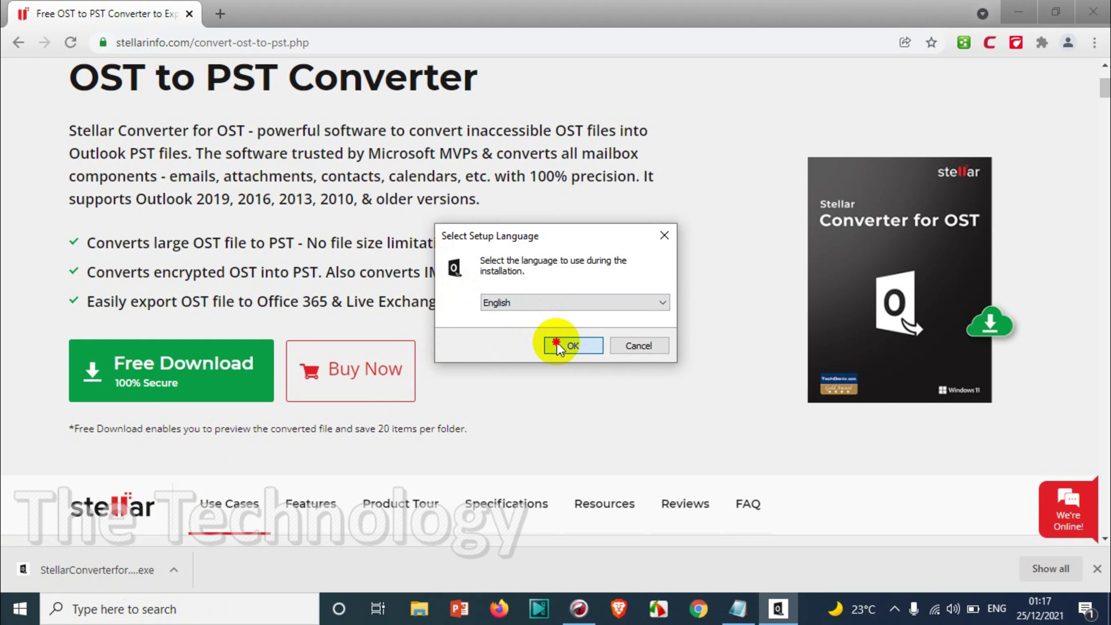
pyautogui.click(649, 433)
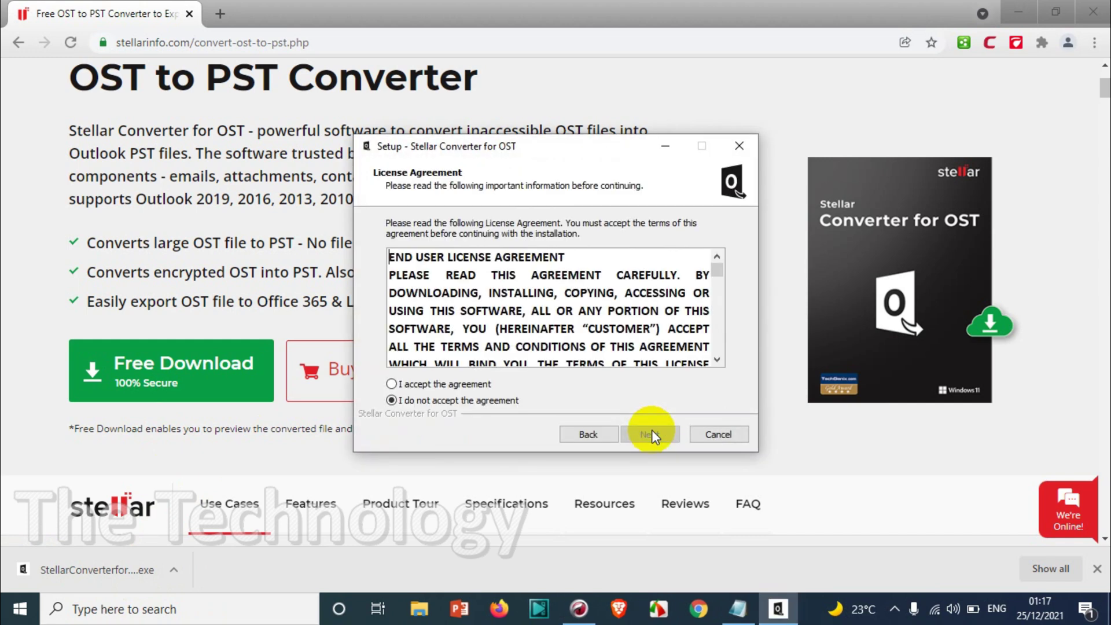
pyautogui.click(392, 383)
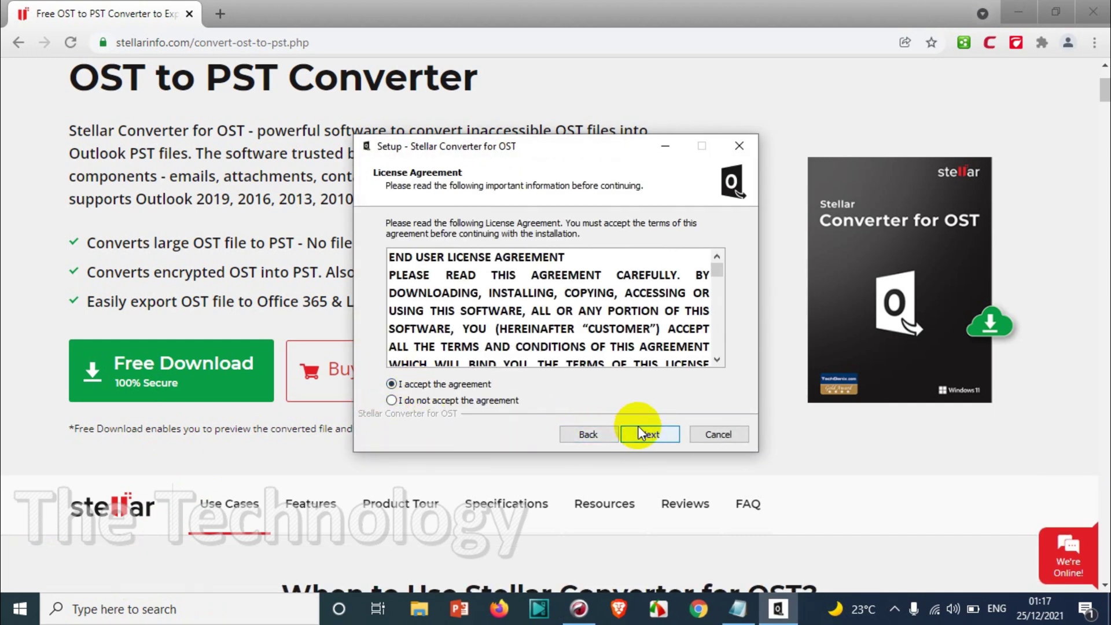
pyautogui.click(643, 434)
pyautogui.click(657, 435)
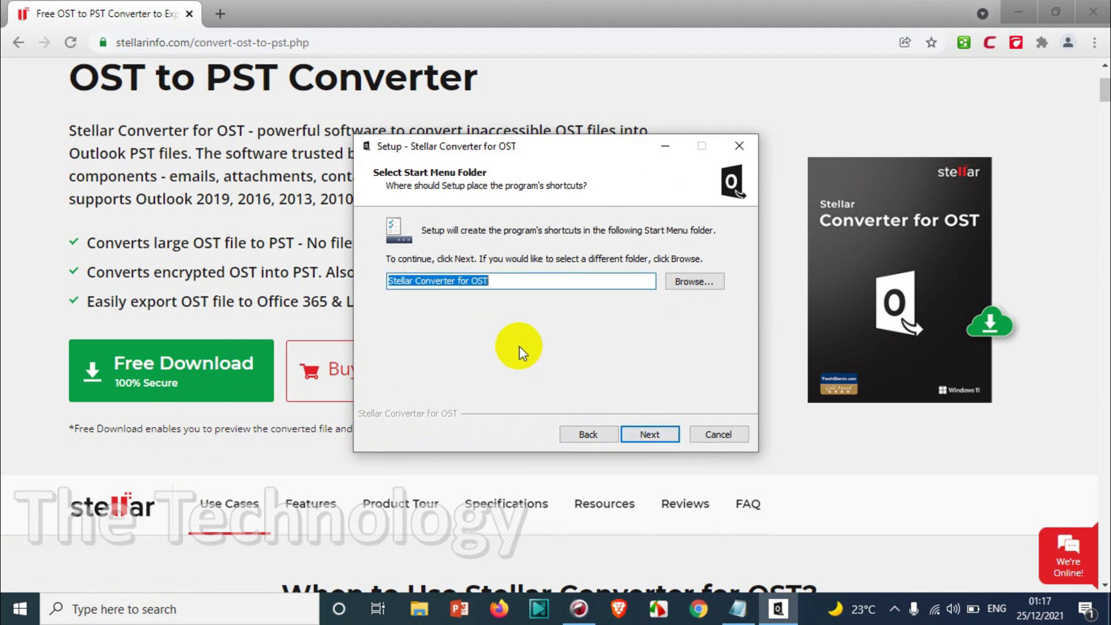
# Keep the default Start Menu folder, add a Quick Launch shortcut, install, launch the converter, and minimize Chrome
pyautogui.click(645, 434)
pyautogui.click(479, 299)
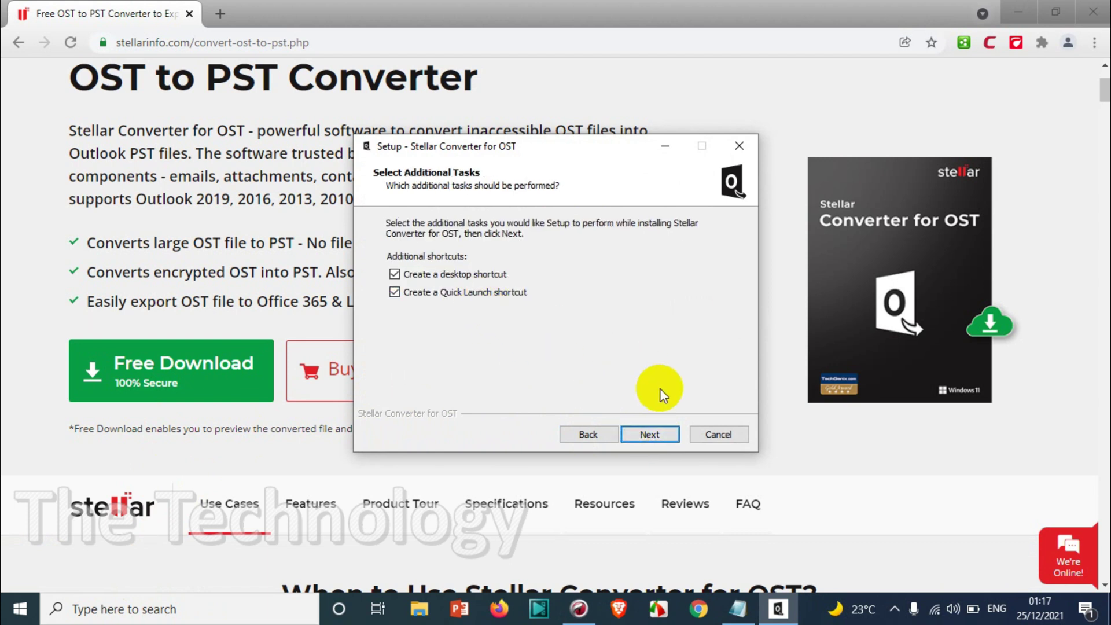
pyautogui.click(653, 432)
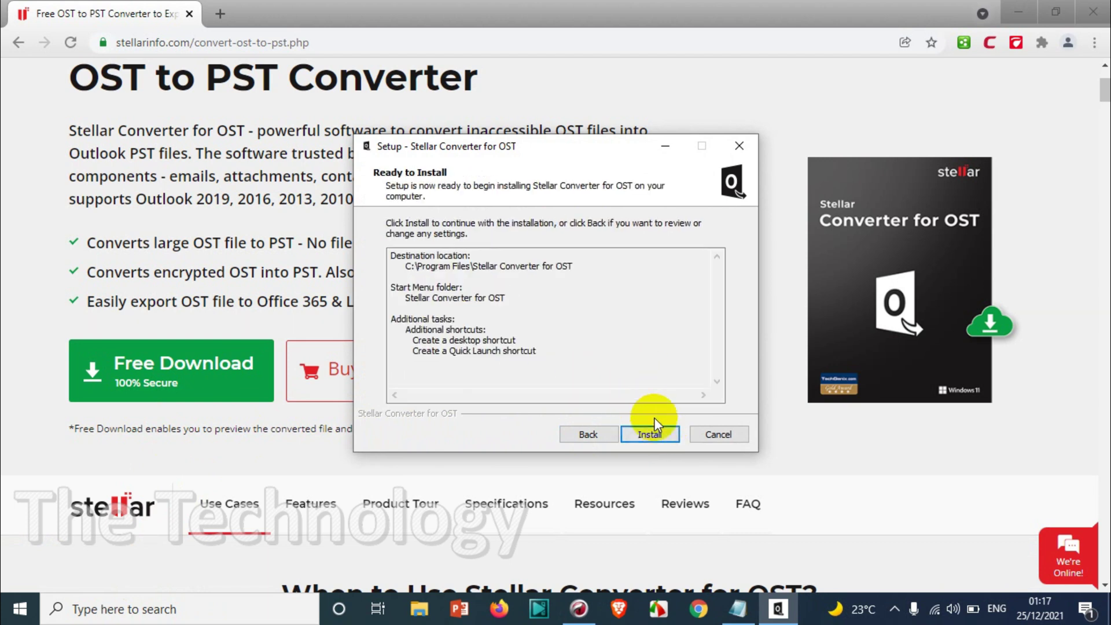
pyautogui.click(658, 433)
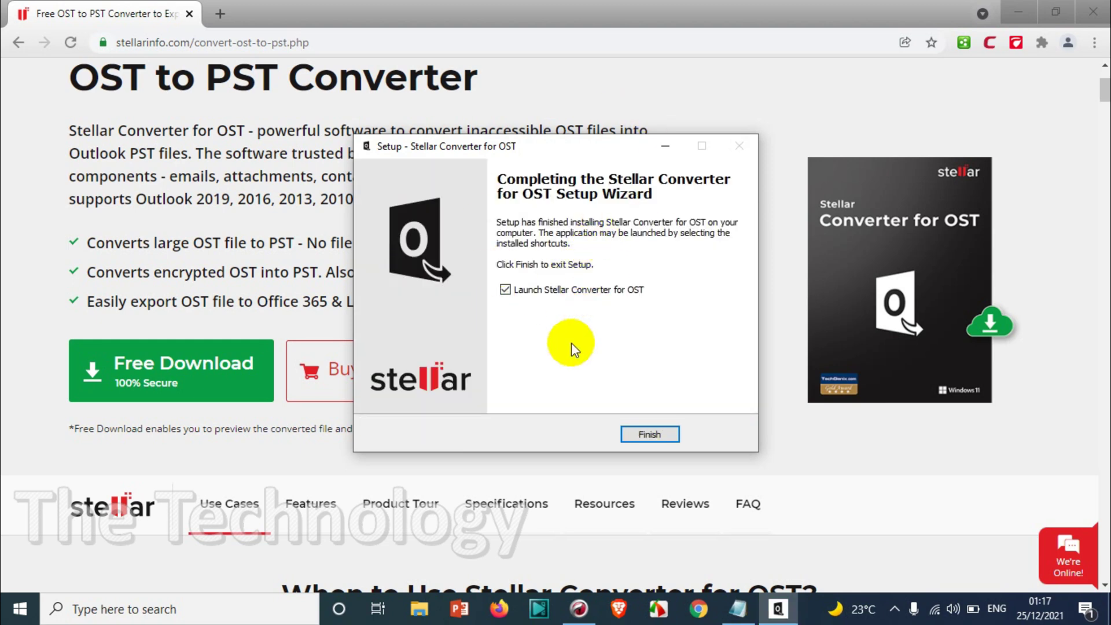
pyautogui.click(650, 433)
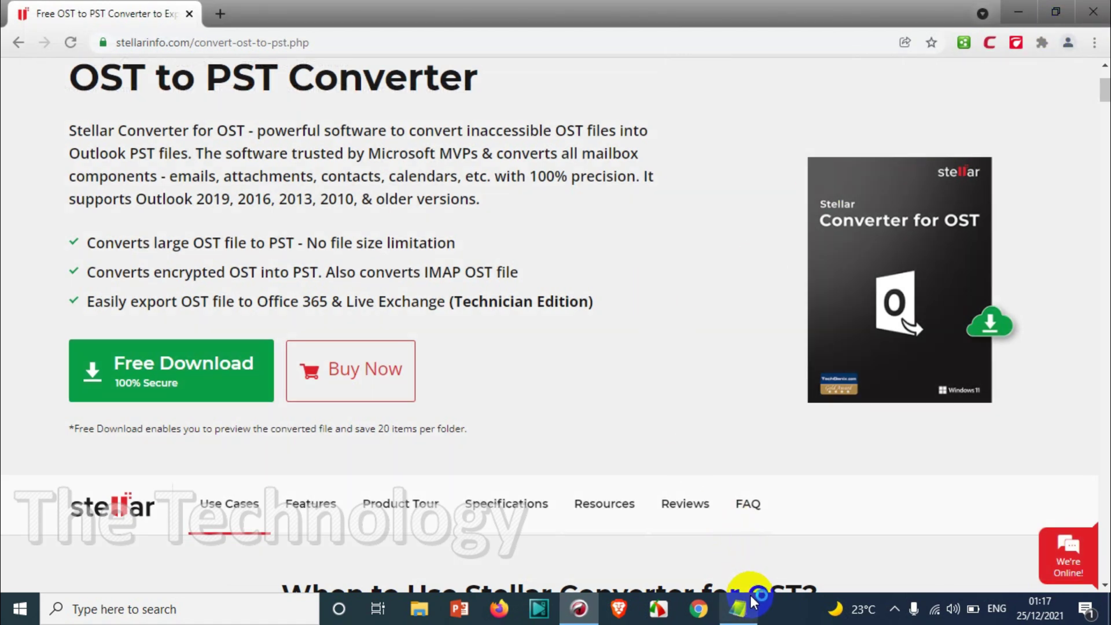
pyautogui.click(1019, 11)
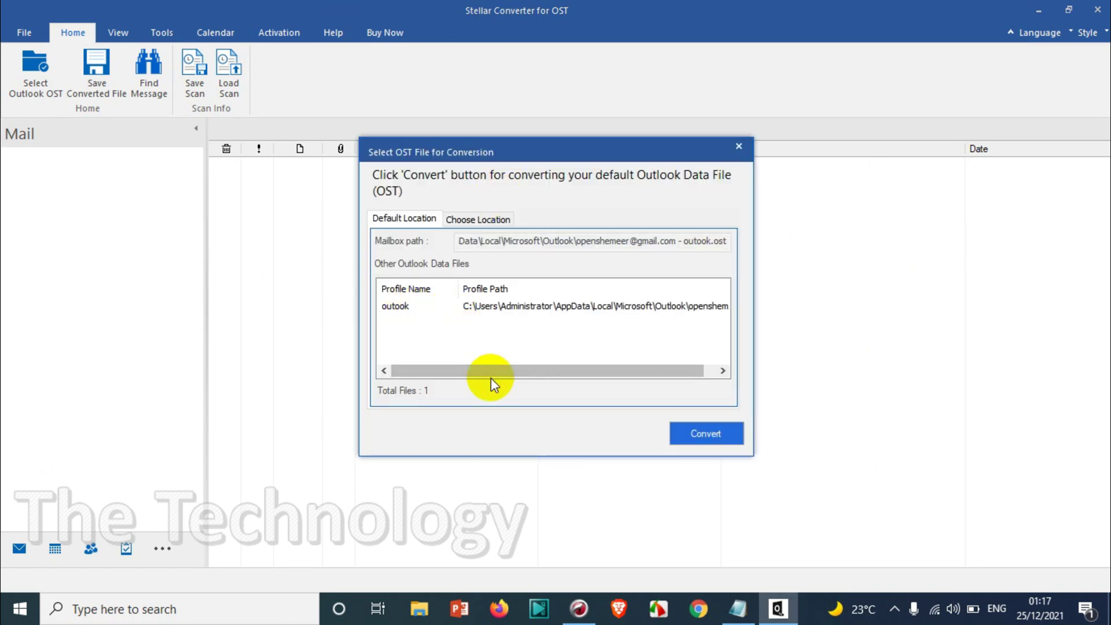
# Select the listed profile's OST, then try Choose Location and Browse before cancelling the file browser
pyautogui.moveTo(491, 377); pyautogui.dragTo(633, 347)
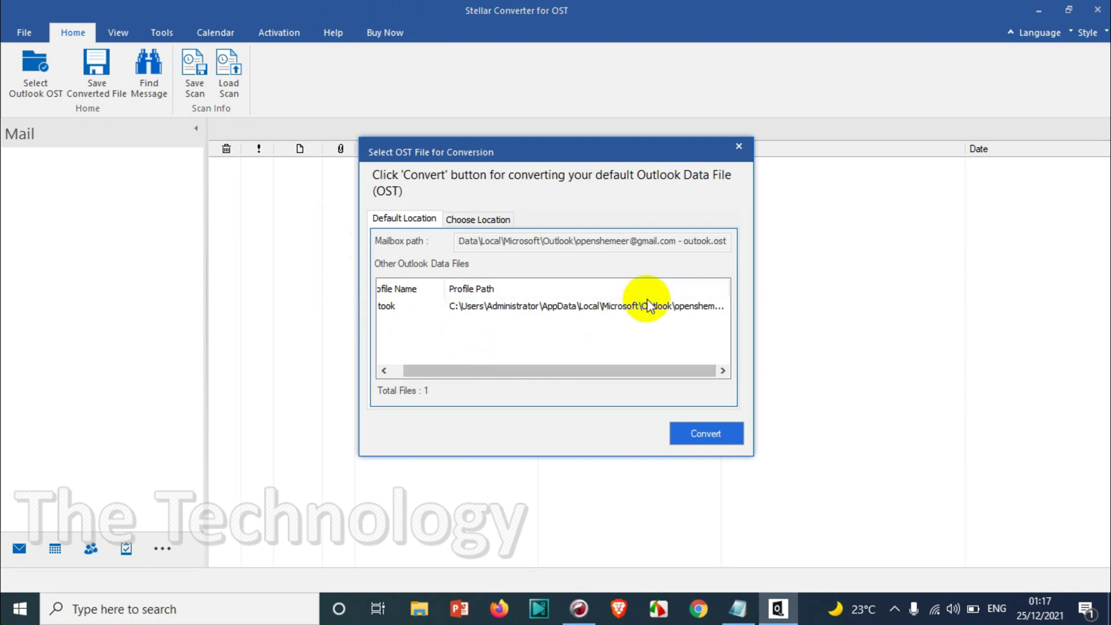
pyautogui.click(650, 308)
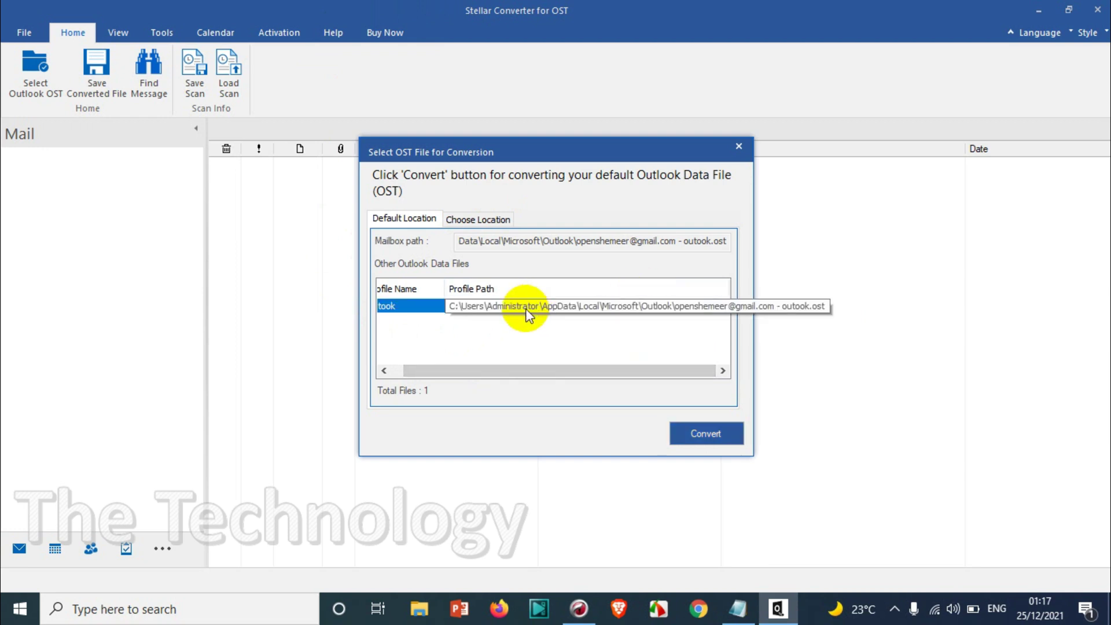
pyautogui.moveTo(514, 372); pyautogui.dragTo(397, 373)
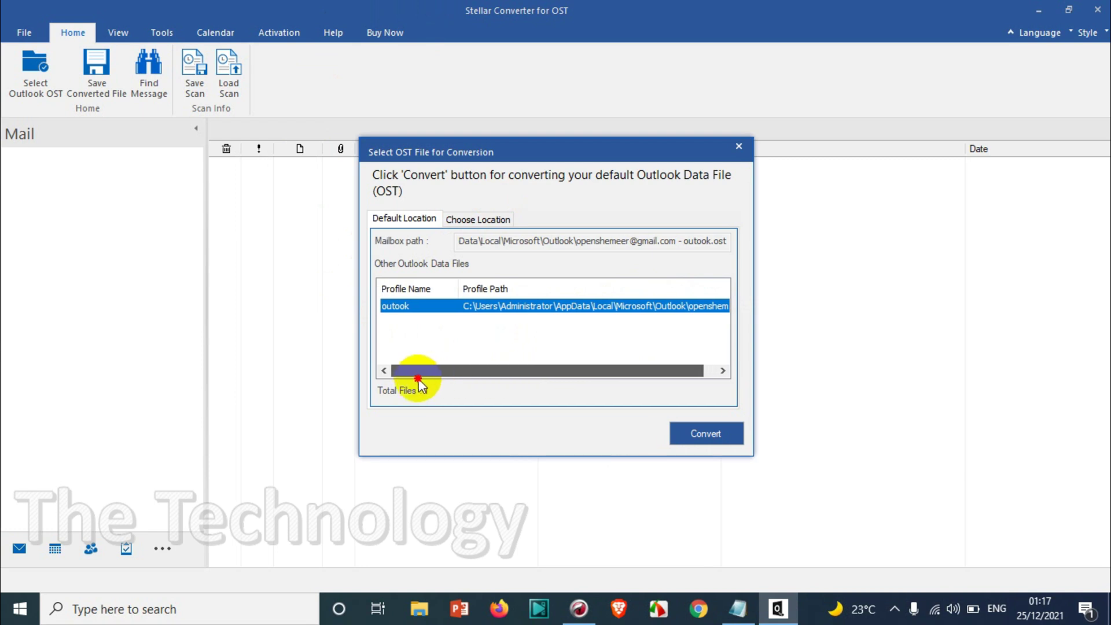
pyautogui.click(458, 222)
pyautogui.click(686, 264)
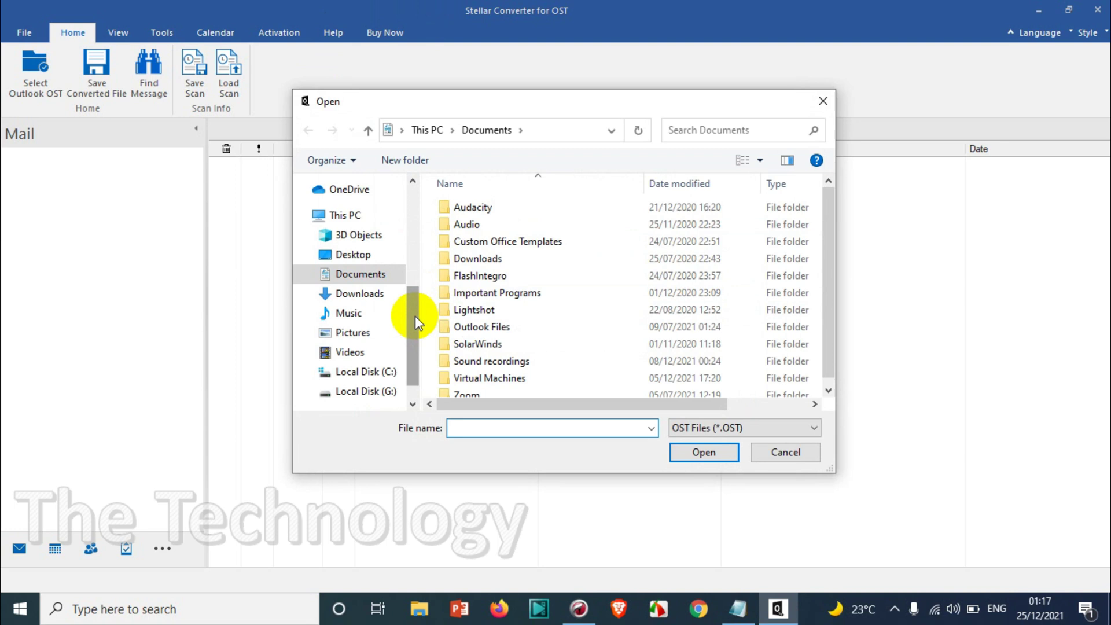
pyautogui.moveTo(415, 316); pyautogui.dragTo(411, 213)
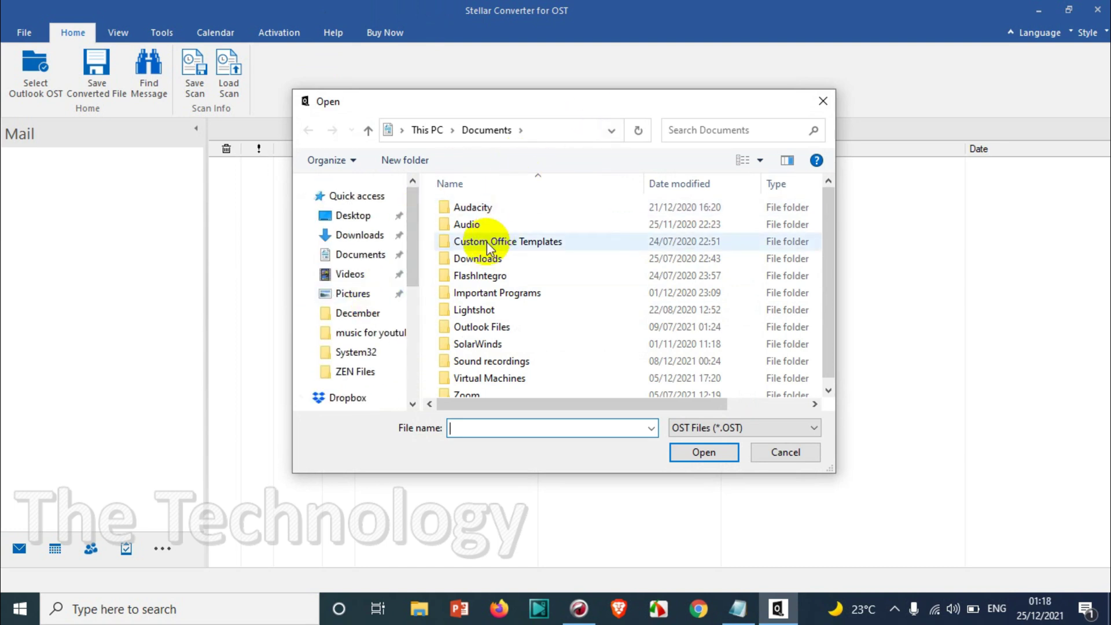
pyautogui.click(822, 101)
# Return to Default Location, select the outook profile and convert its OST file
pyautogui.click(389, 221)
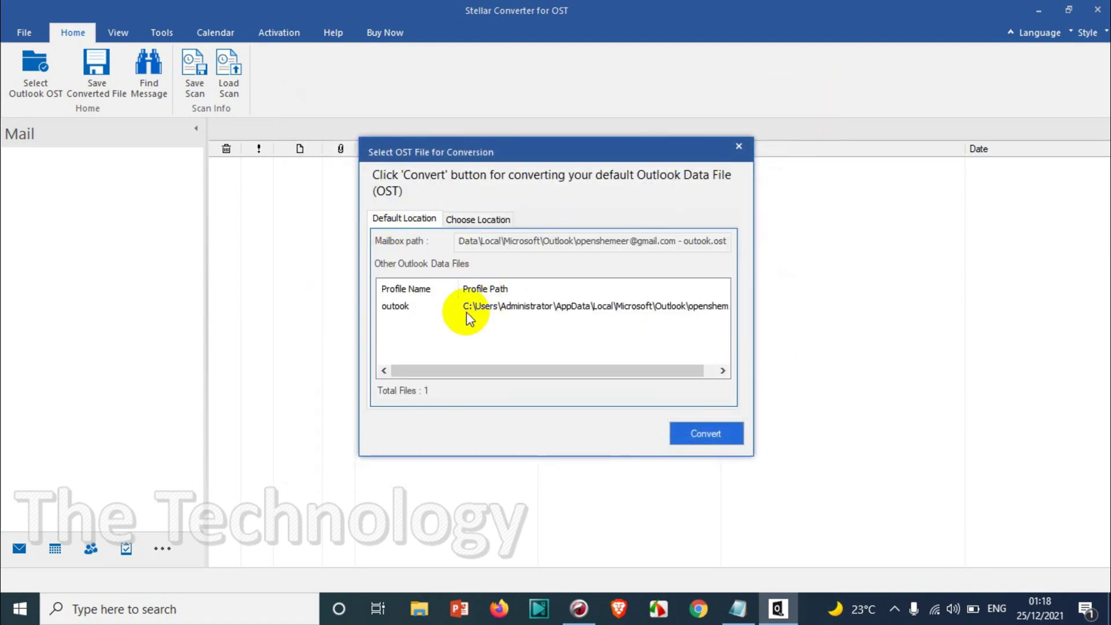
pyautogui.click(484, 304)
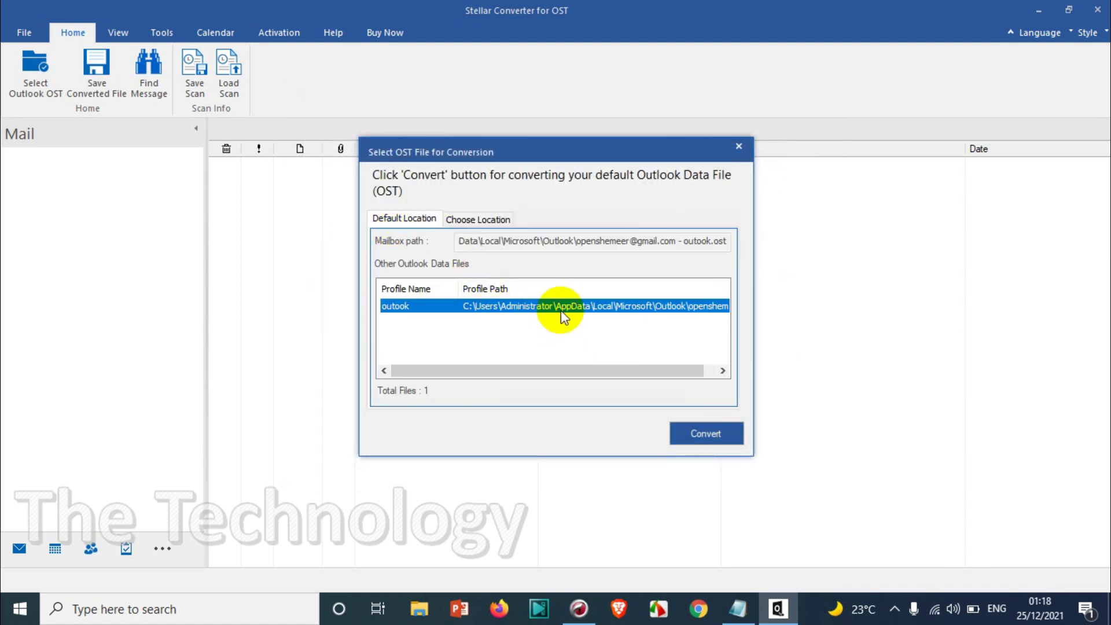
pyautogui.moveTo(595, 369); pyautogui.dragTo(551, 381)
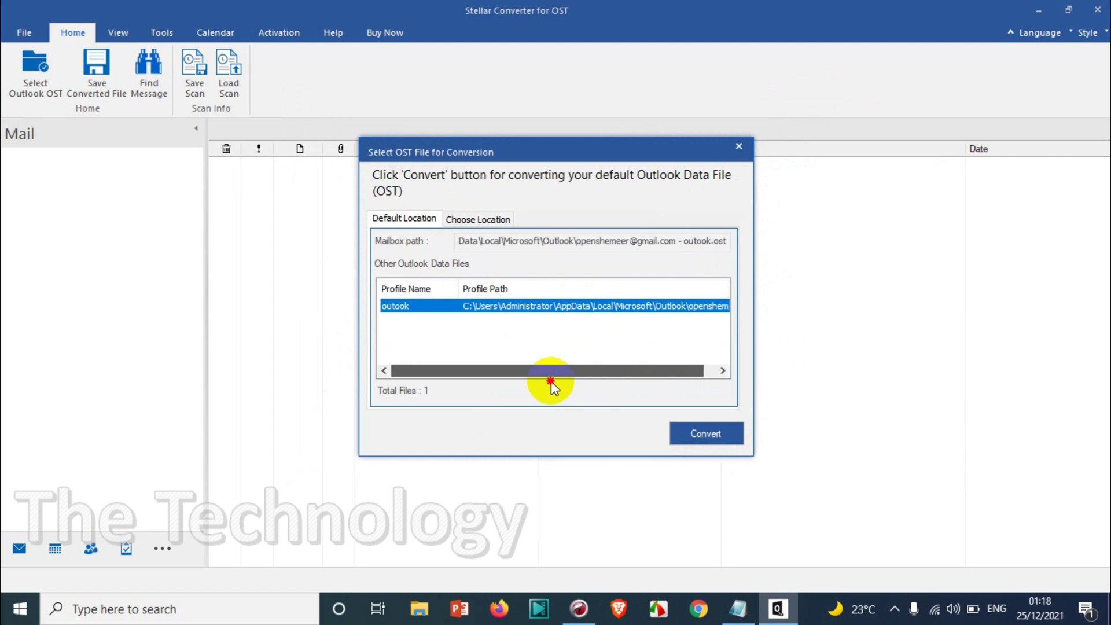
pyautogui.click(706, 434)
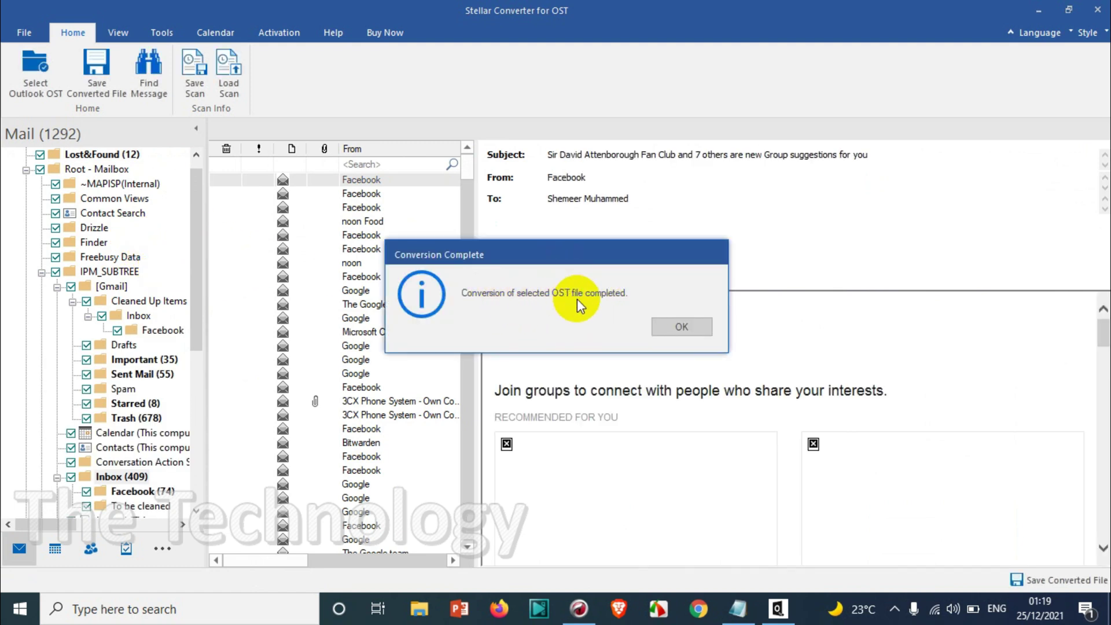
# Dismiss the Conversion Complete message and scroll the mailbox folder tree back to the top
pyautogui.click(681, 329)
pyautogui.moveTo(194, 263); pyautogui.dragTo(187, 208)
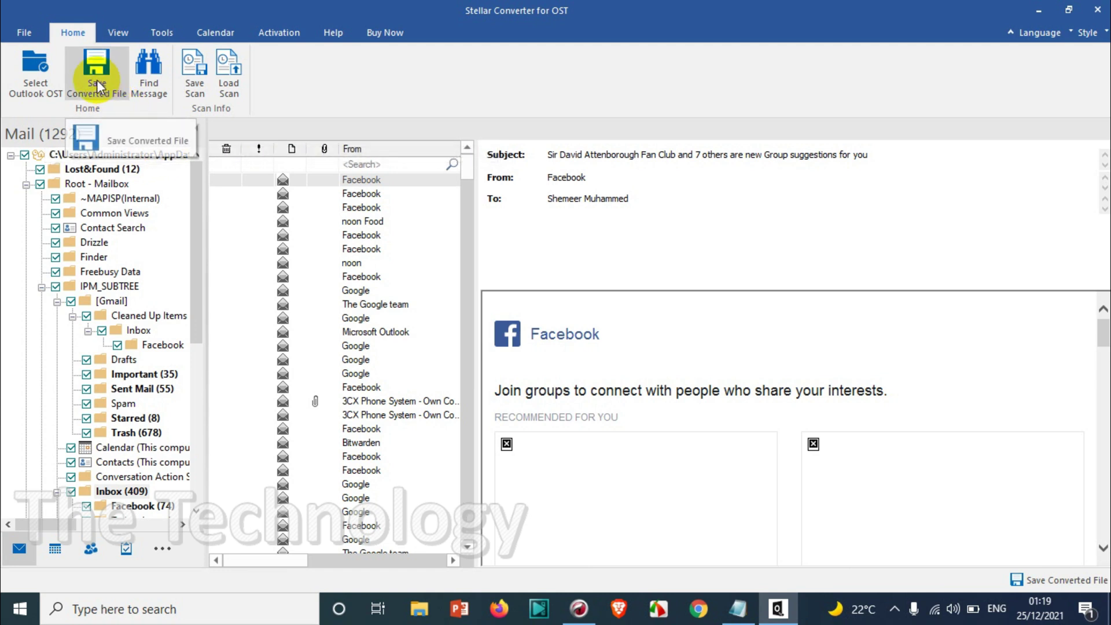
# Open Activation from the Activation tab, paste the product's activation key and submit it
pyautogui.click(283, 35)
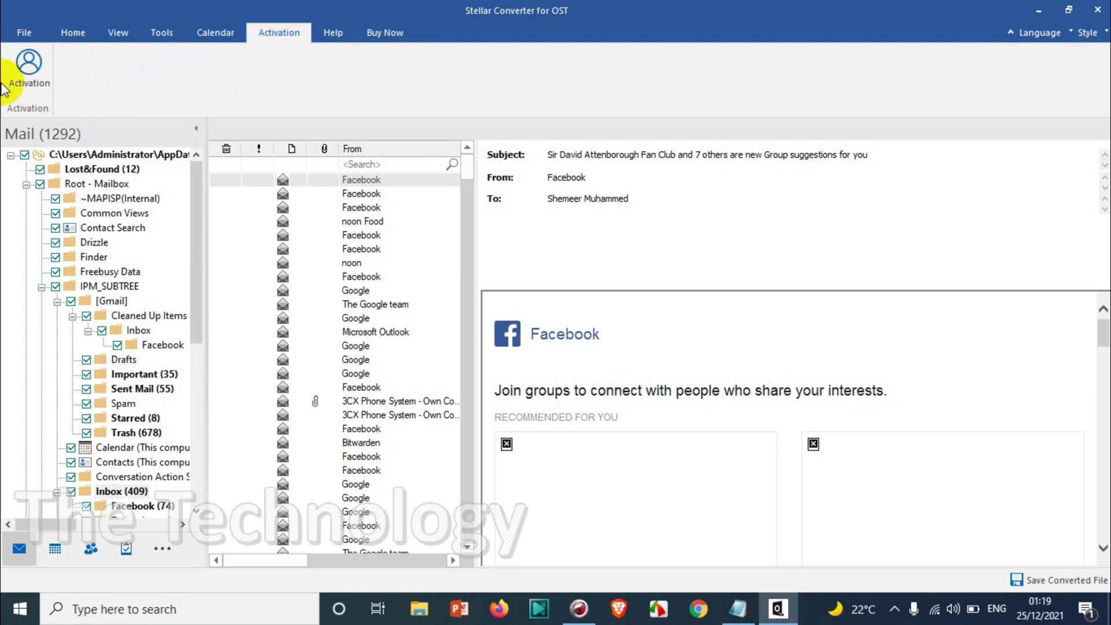
pyautogui.click(28, 71)
pyautogui.click(95, 162)
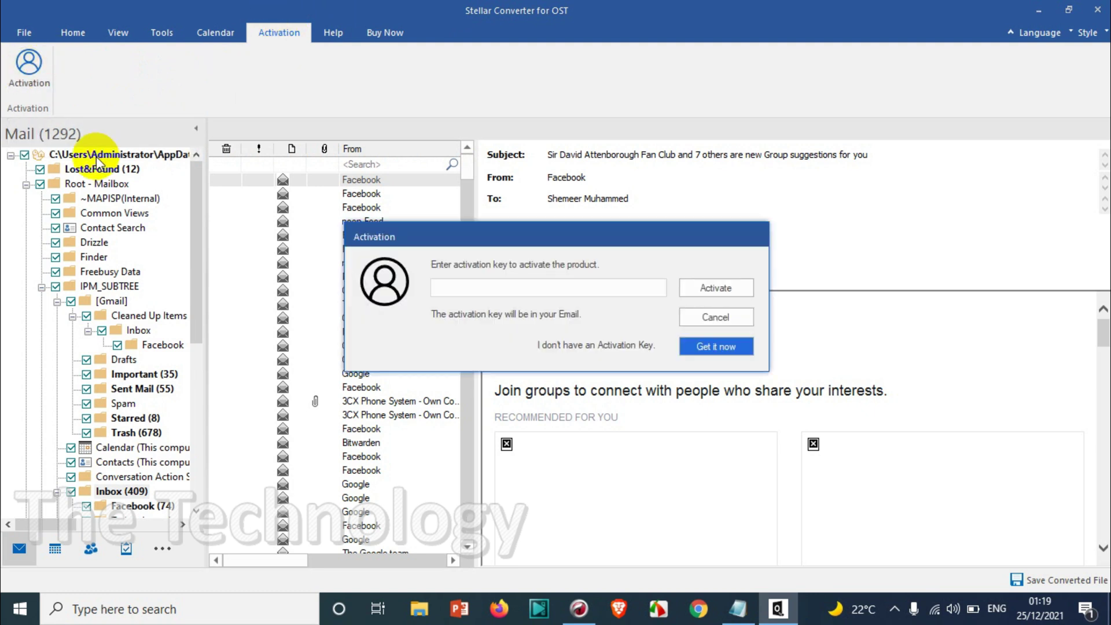
pyautogui.click(485, 283)
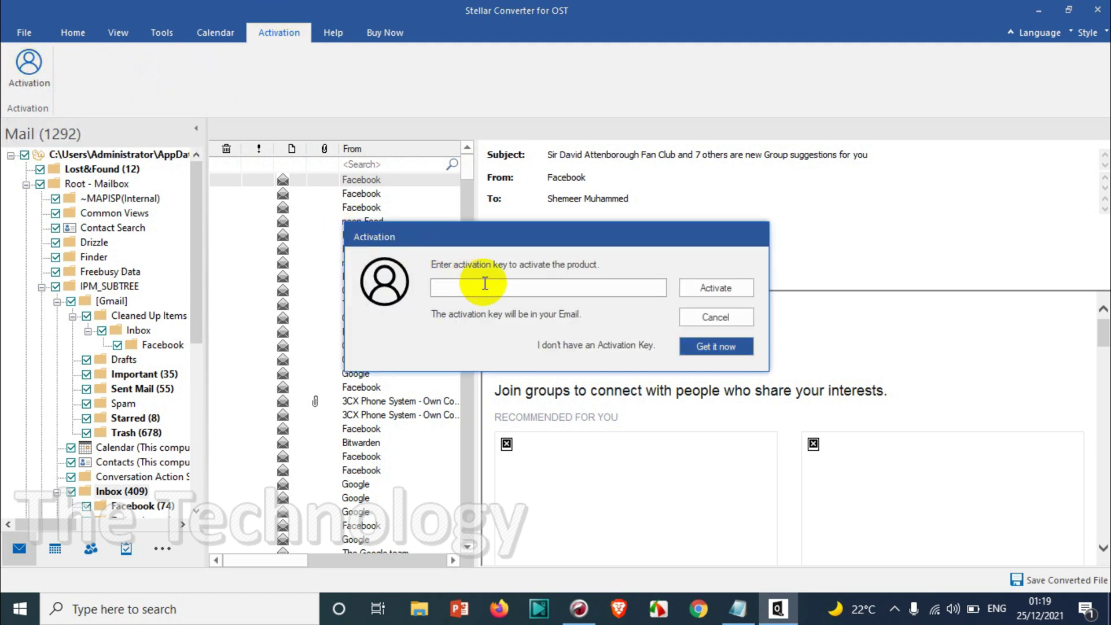
pyautogui.click(579, 608)
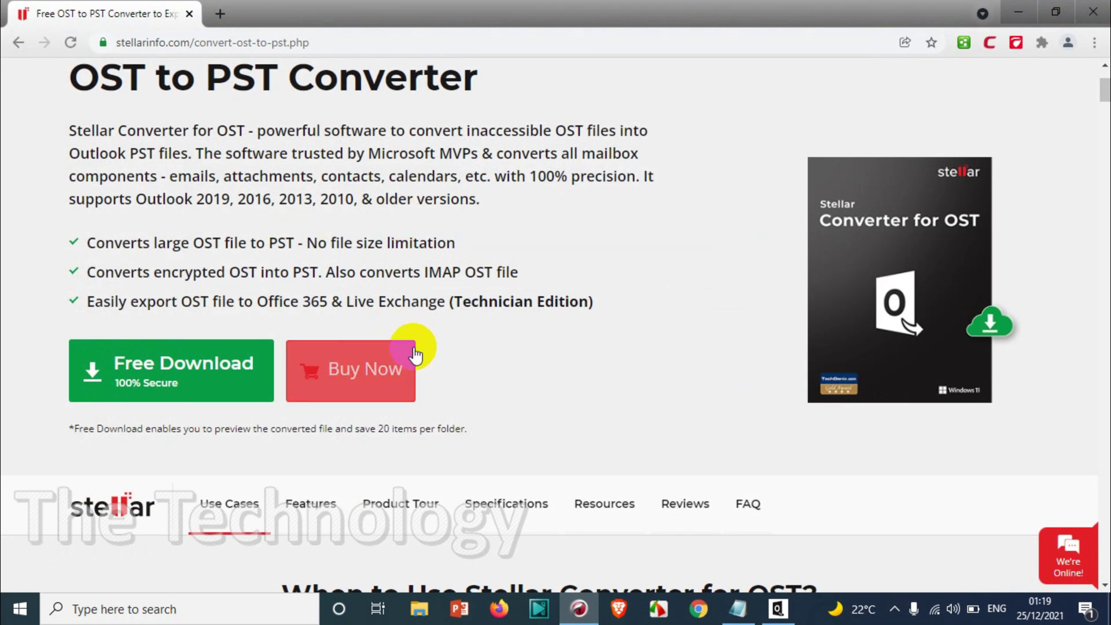
pyautogui.click(1017, 12)
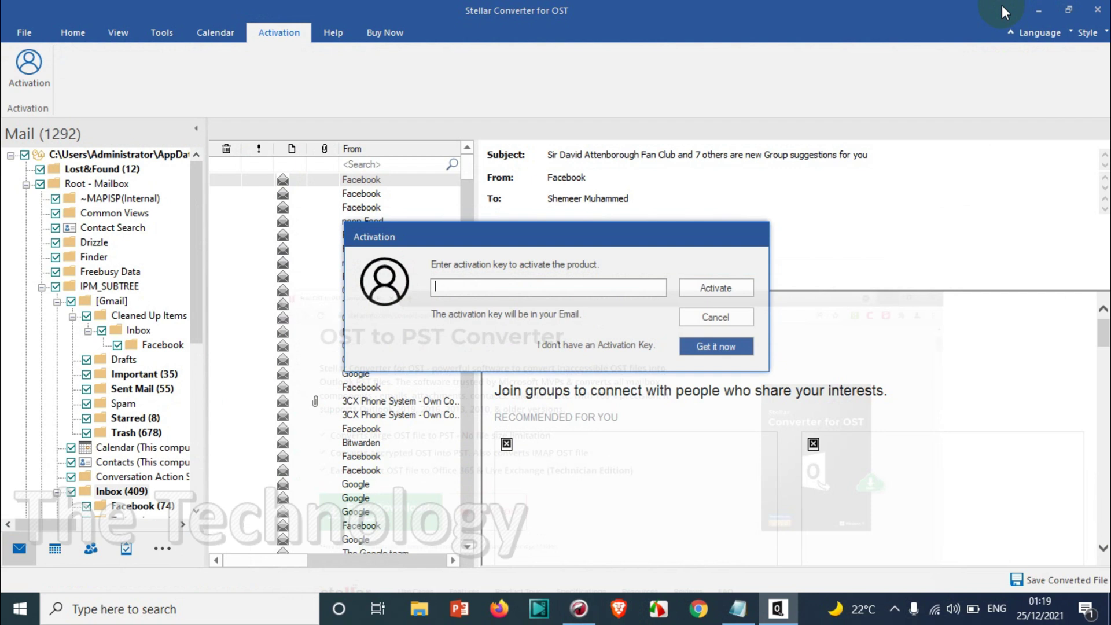
pyautogui.hotkey('ctrl', 'v')
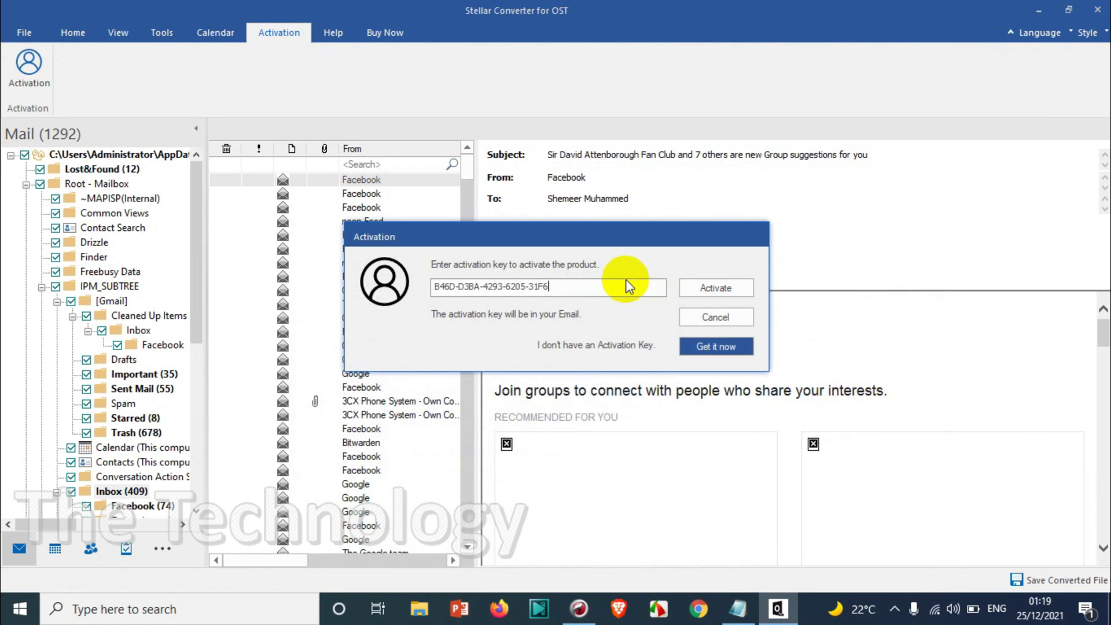
pyautogui.click(714, 283)
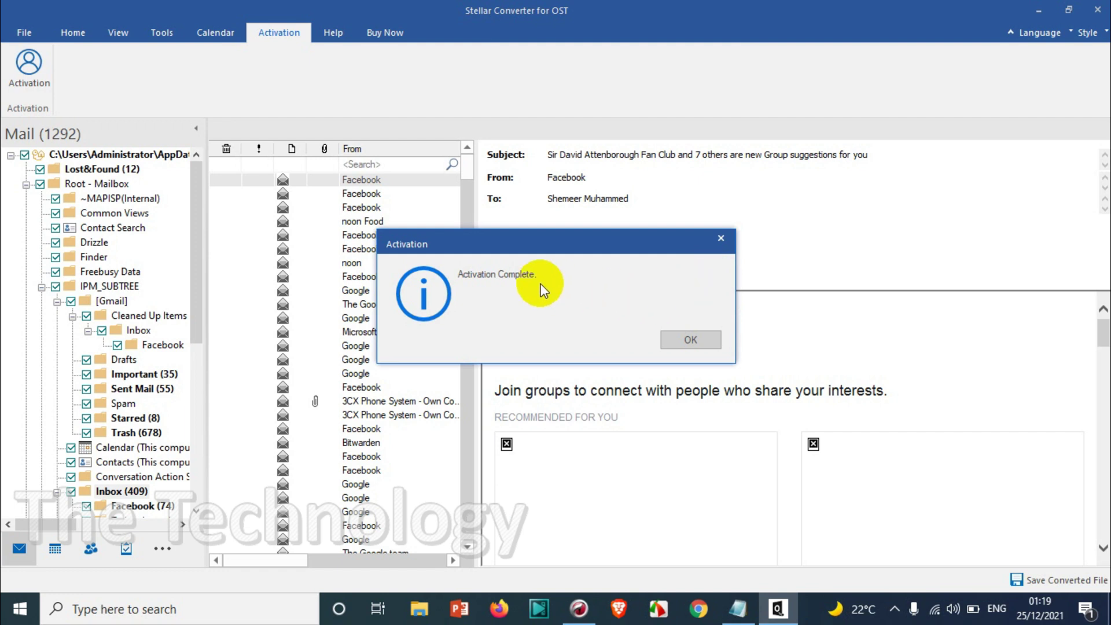
# Close the activation message, go to Home, and choose PST as the Save As output format
pyautogui.click(683, 338)
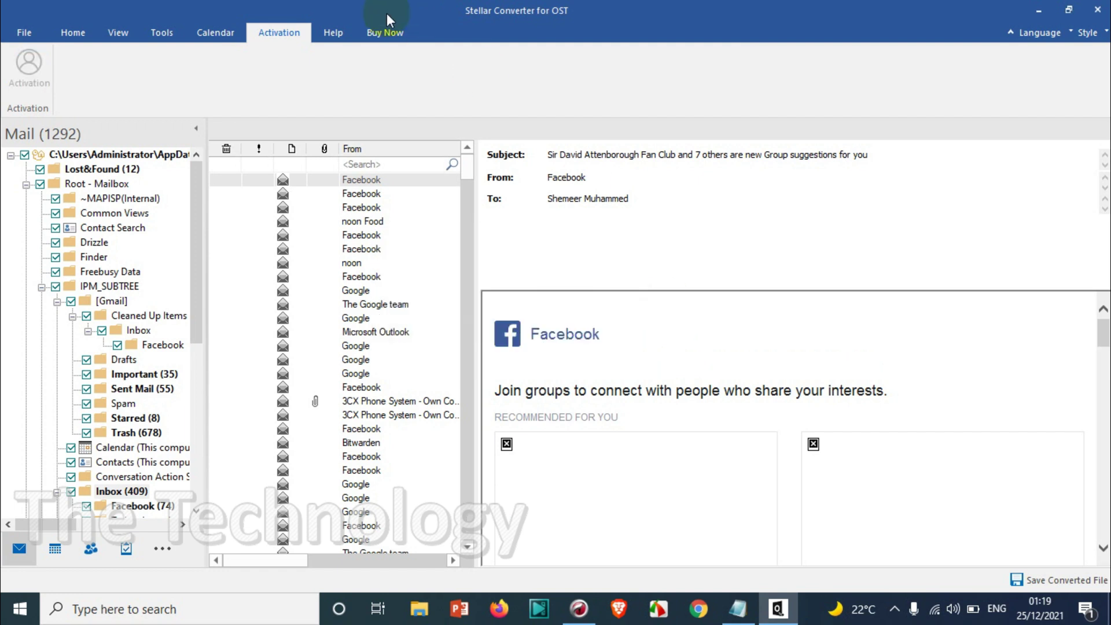
pyautogui.click(73, 33)
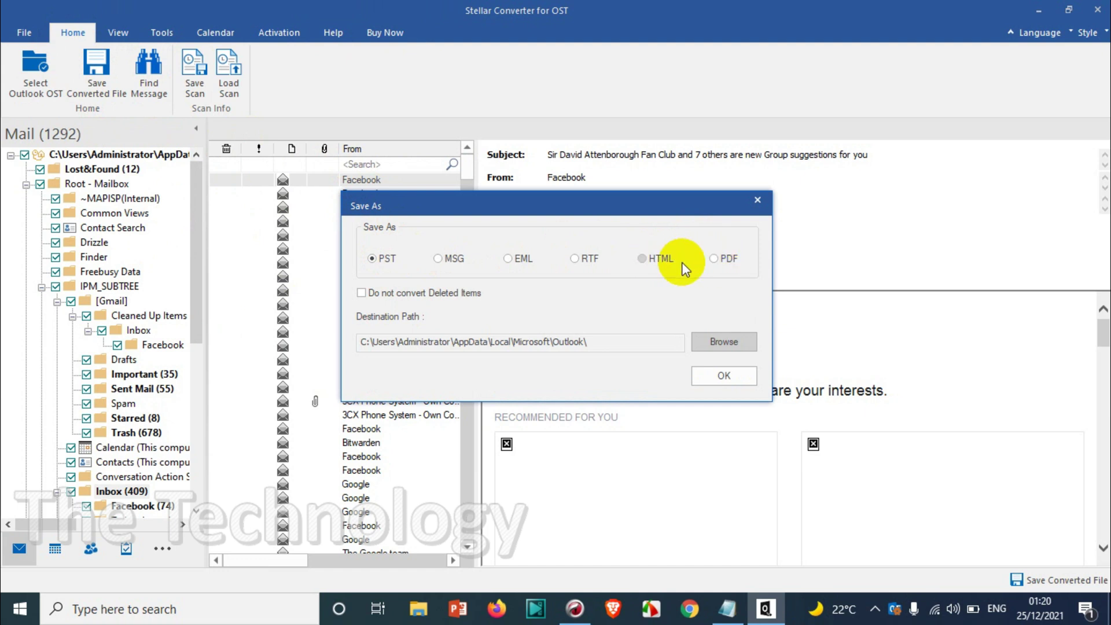
pyautogui.click(371, 262)
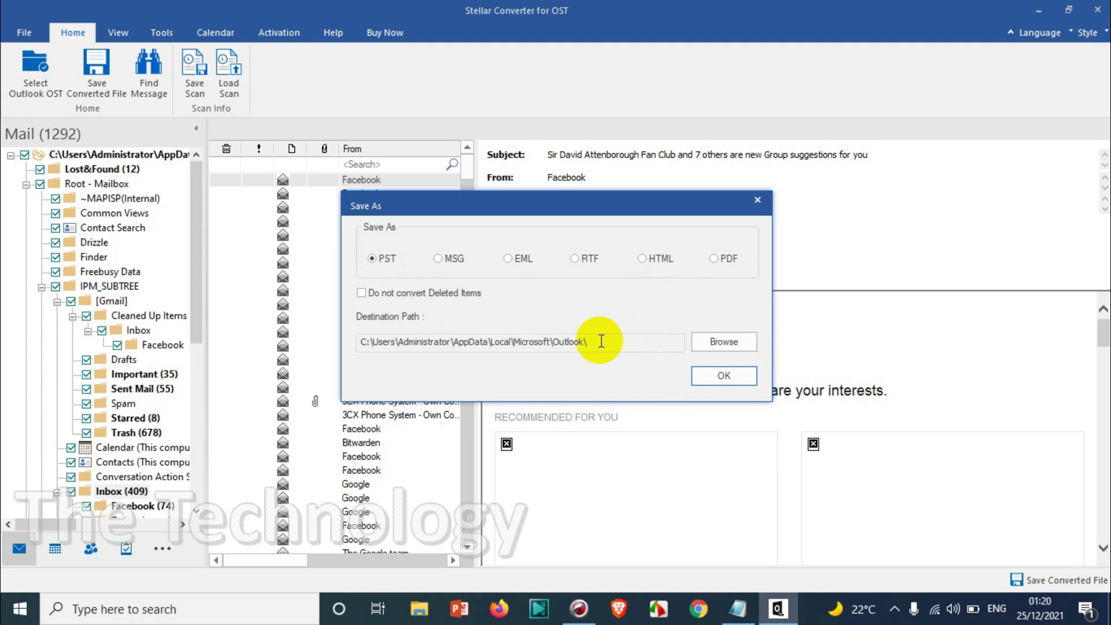
# Browse to This PC > Documents and confirm it as the PST destination folder
pyautogui.click(718, 343)
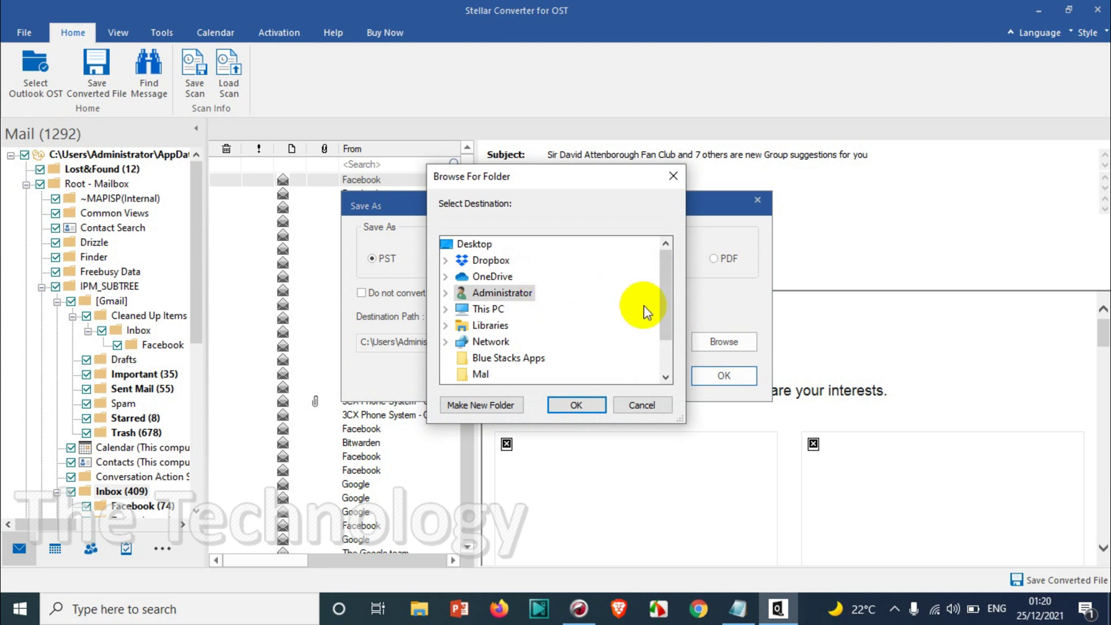
pyautogui.scroll(-1, 503, 323)
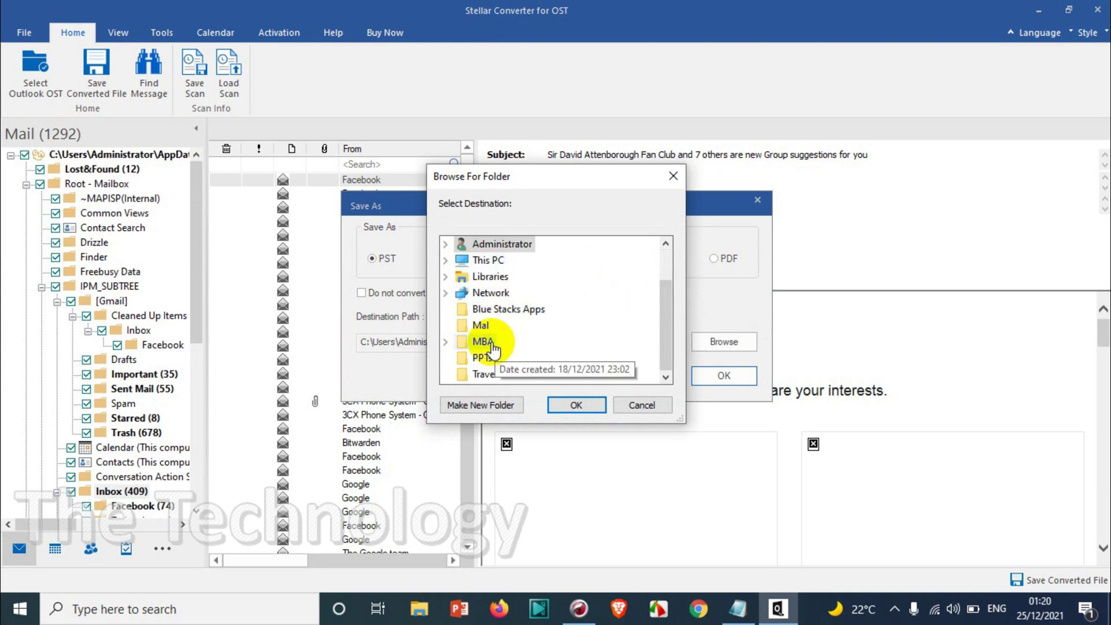
pyautogui.scroll(1, 501, 339)
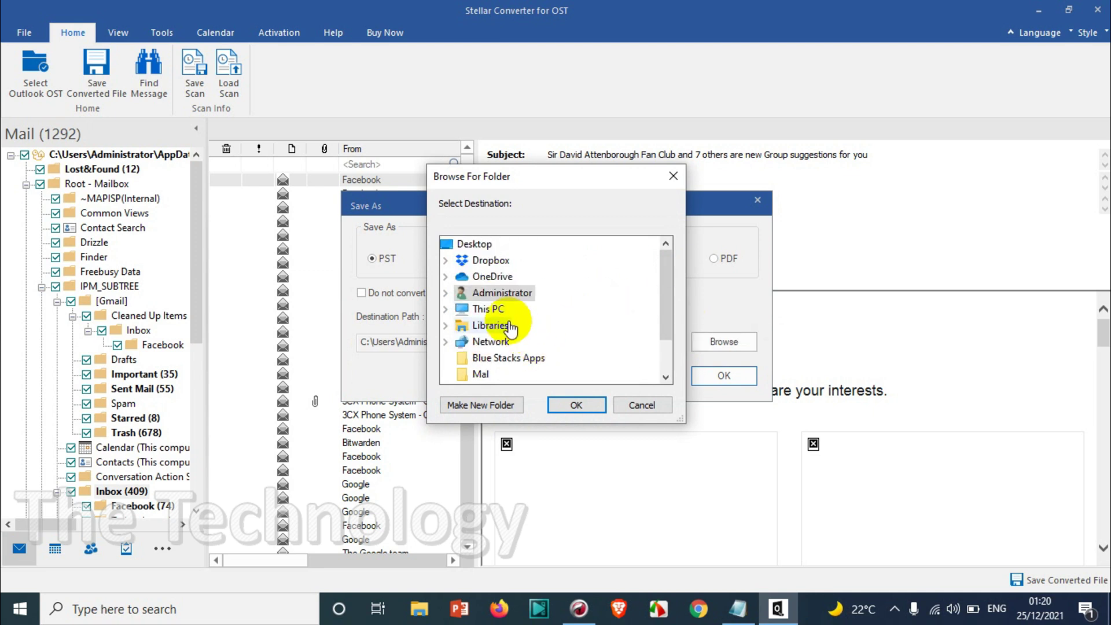
pyautogui.doubleClick(460, 310)
pyautogui.doubleClick(491, 293)
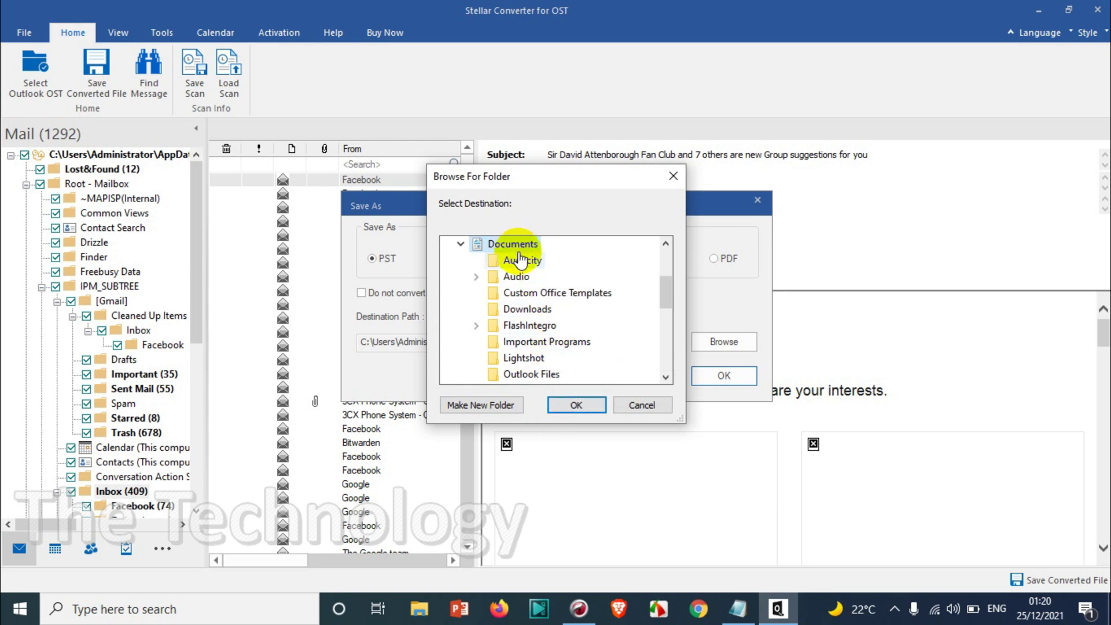
pyautogui.click(583, 407)
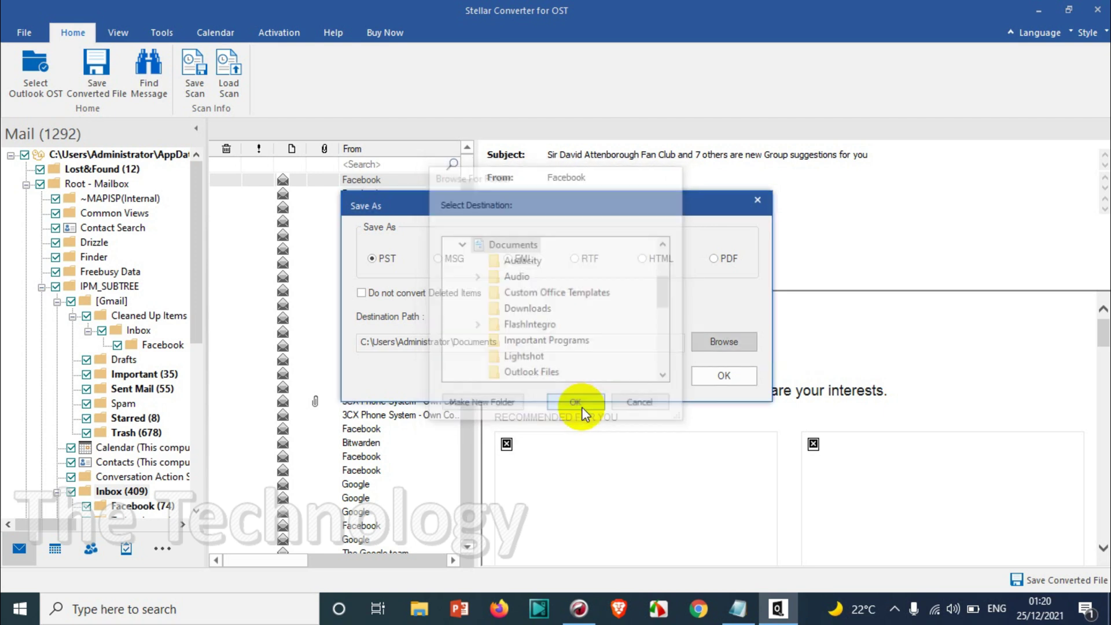
# Confirm Save As to write the PST to Documents, then open Windows search once saving finishes
pyautogui.click(718, 376)
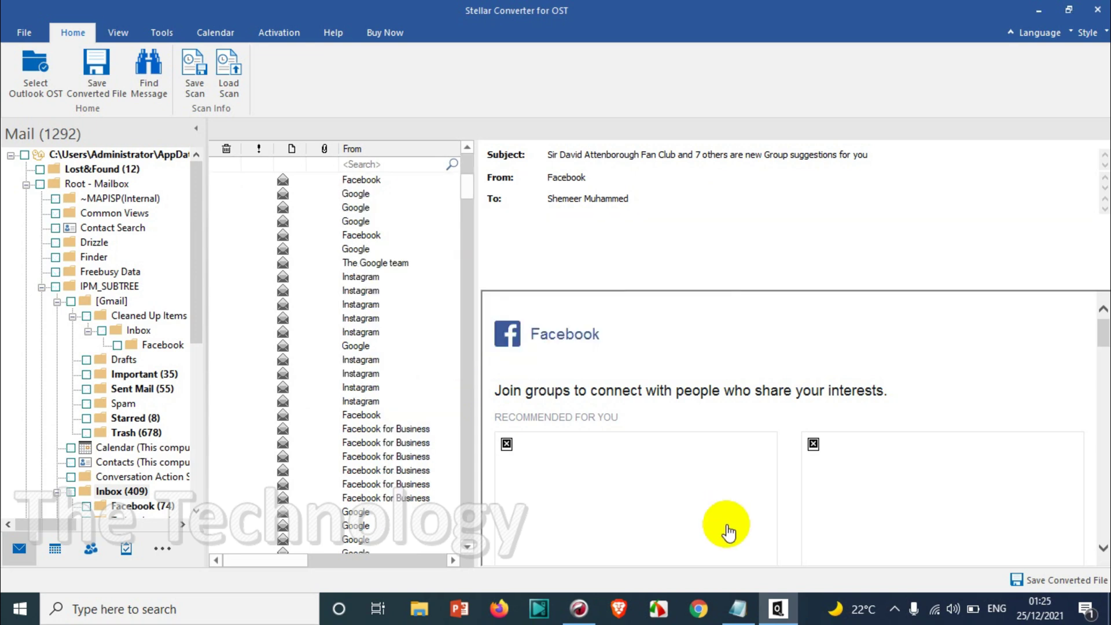
pyautogui.click(20, 609)
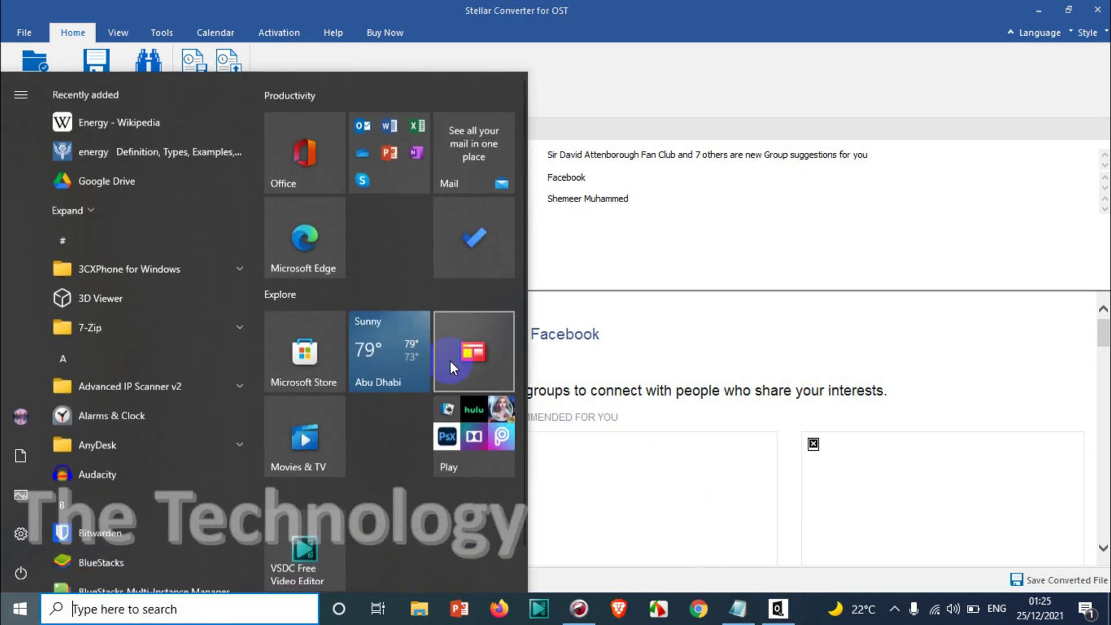
# Launch Outlook by searching 'out' and open File > Account Settings > Account Settings
pyautogui.write('out')
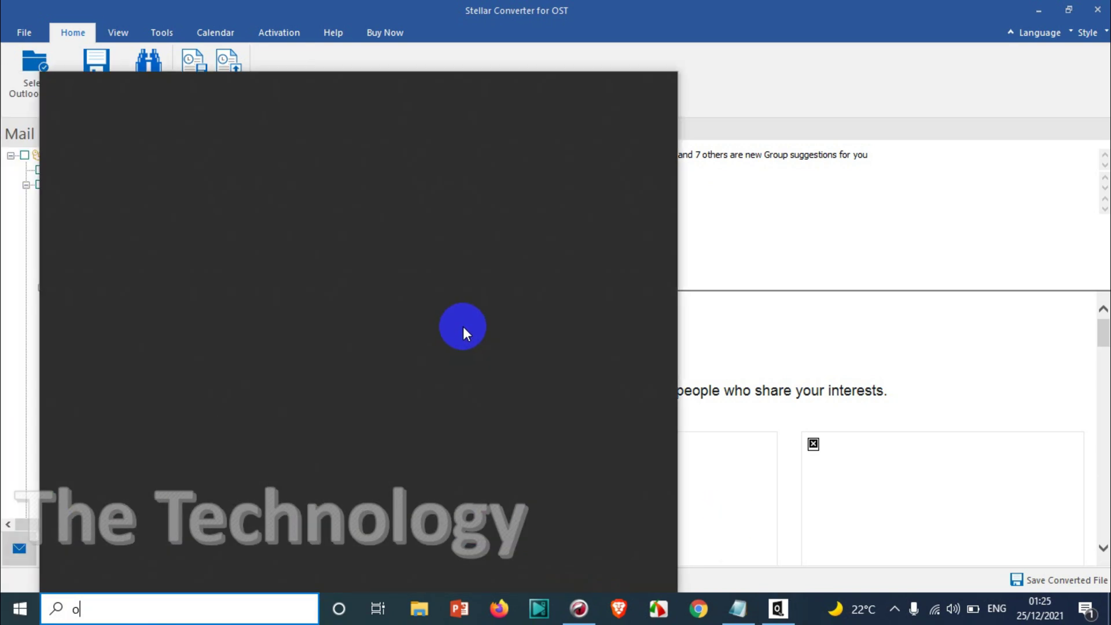
pyautogui.click(473, 275)
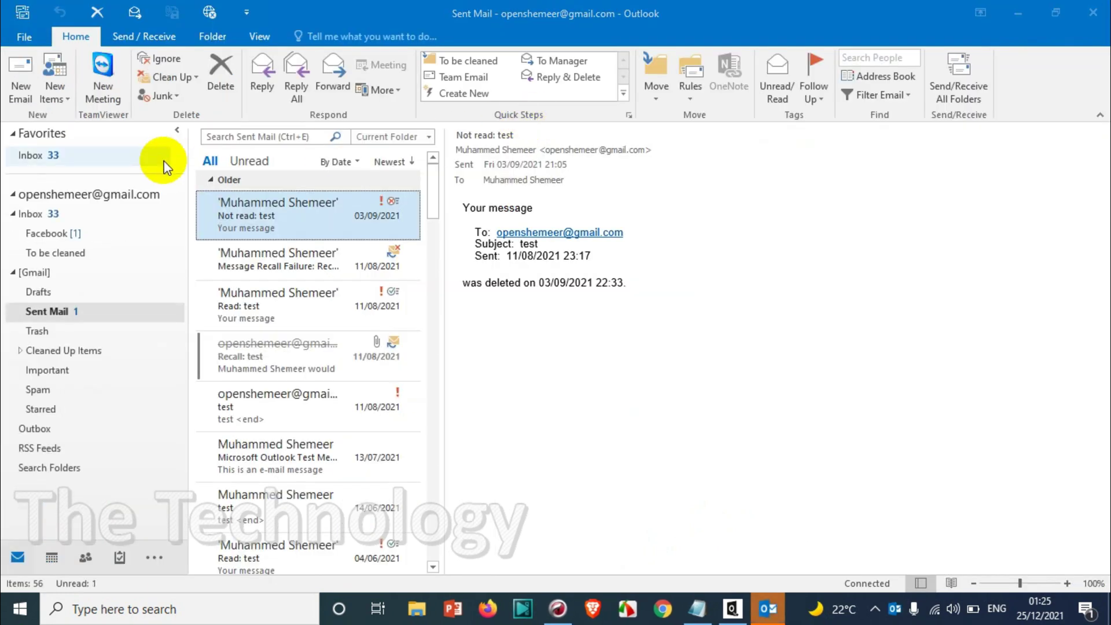
pyautogui.click(25, 39)
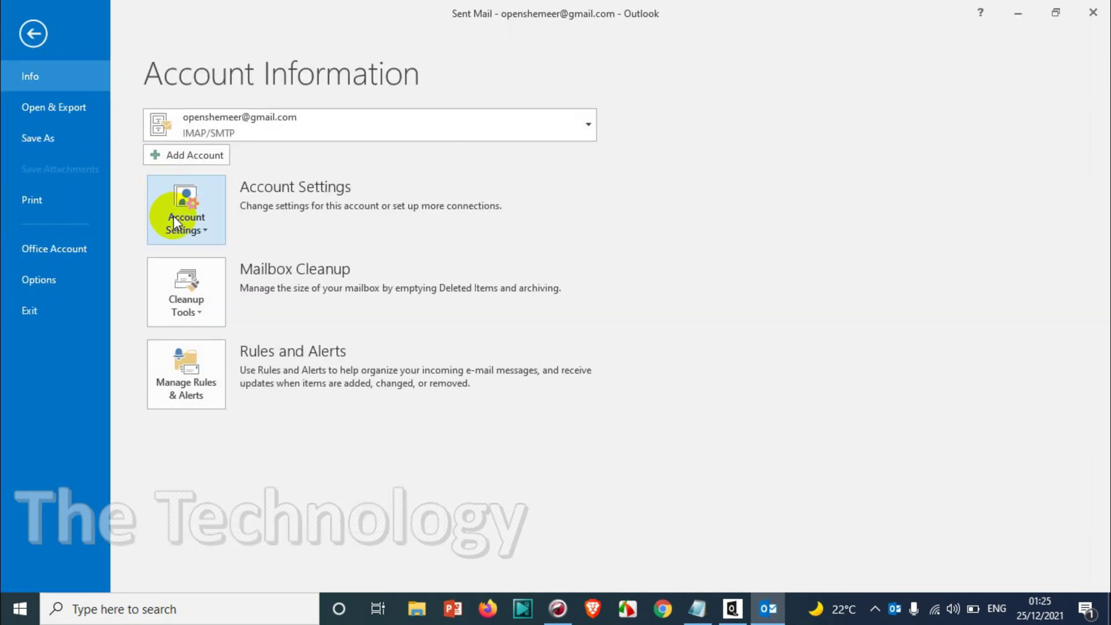
pyautogui.click(62, 37)
pyautogui.click(26, 37)
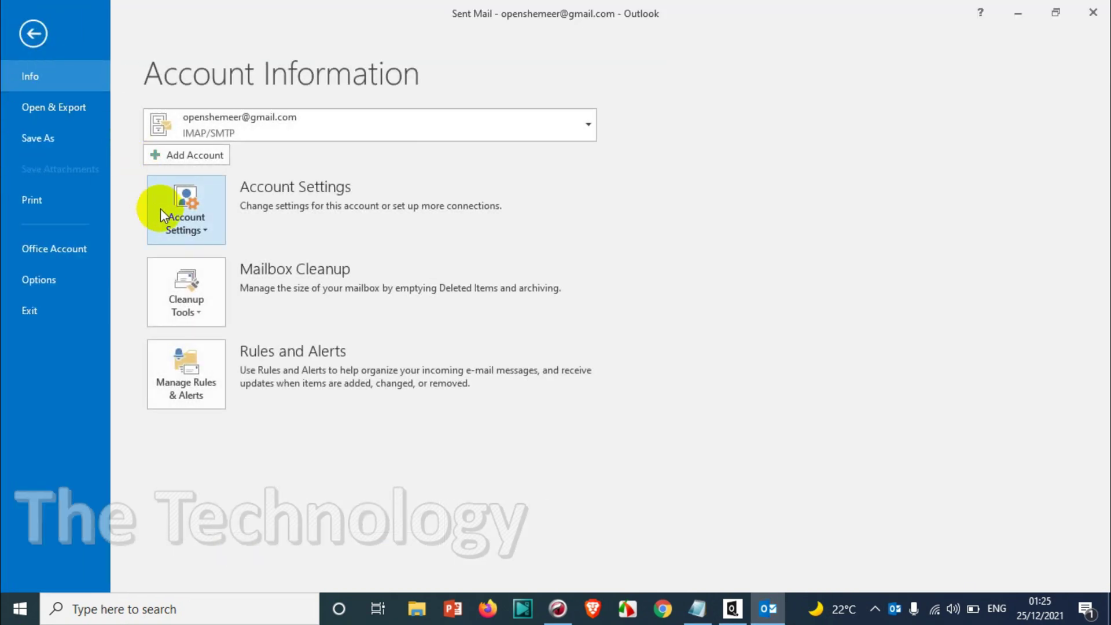
pyautogui.click(195, 233)
pyautogui.click(227, 264)
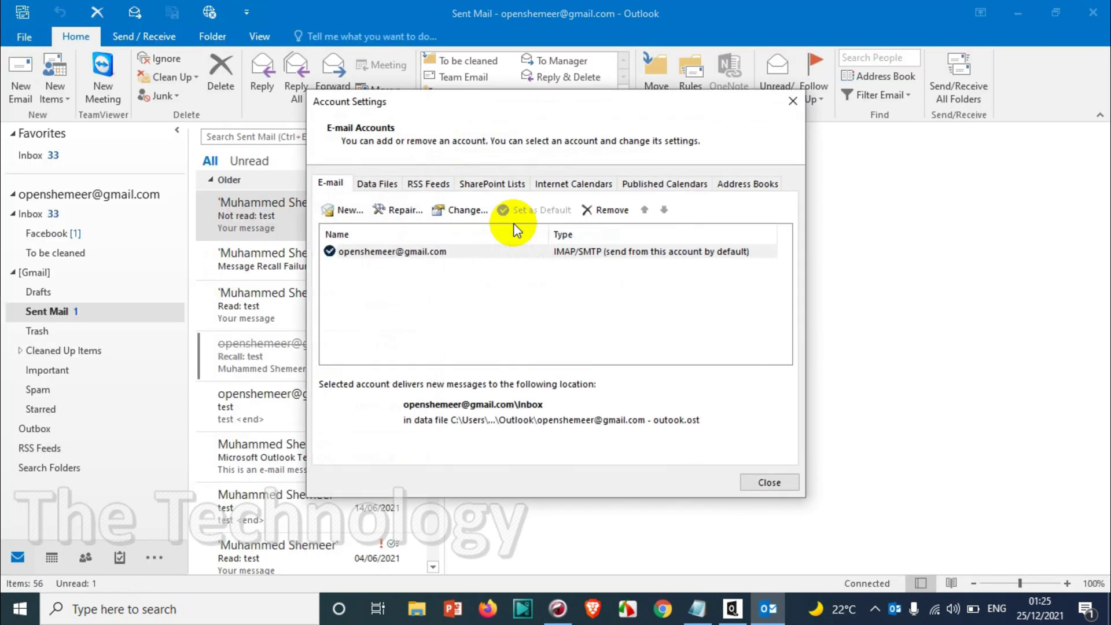
# Add the converted PST as an Outlook data file, close Account Settings, and expand the stellar converter for ost mailbox
pyautogui.click(396, 190)
pyautogui.click(341, 210)
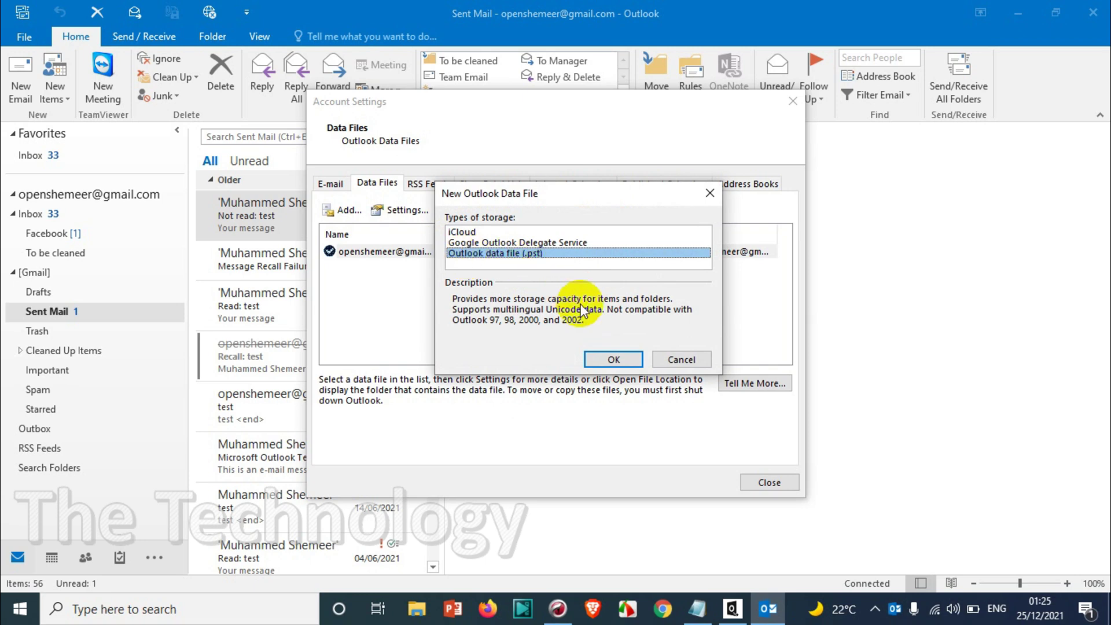
pyautogui.click(616, 356)
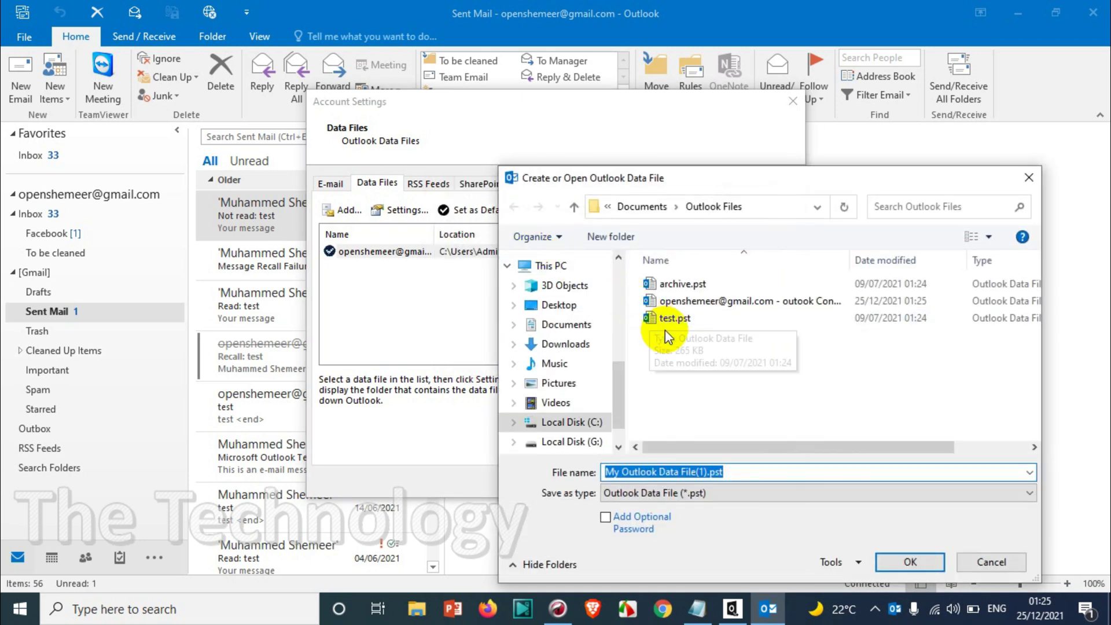
pyautogui.click(826, 301)
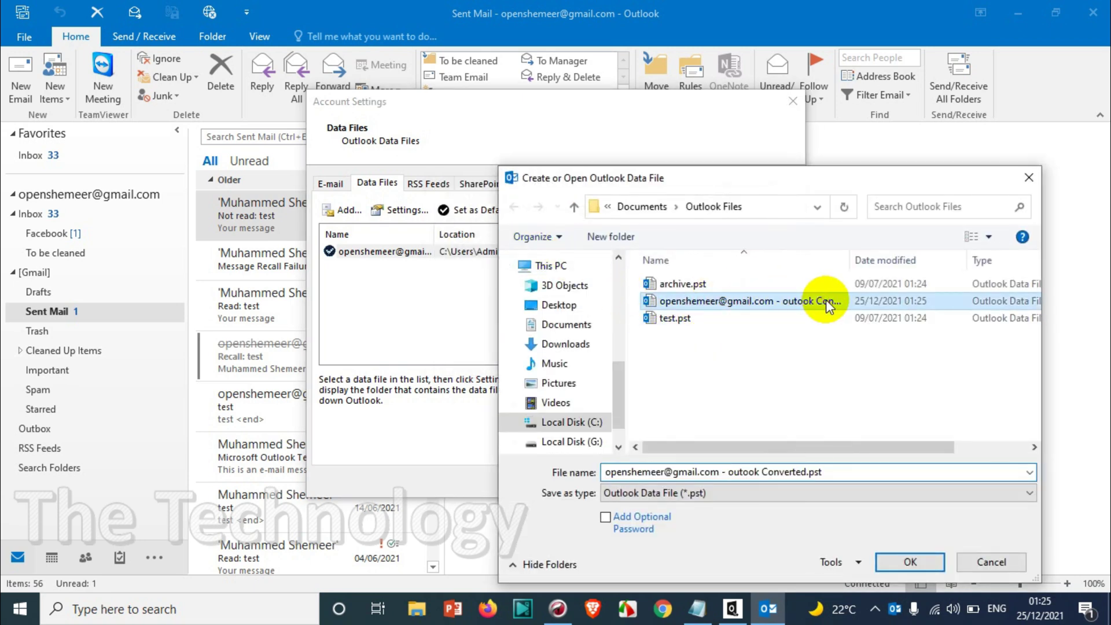
pyautogui.click(911, 562)
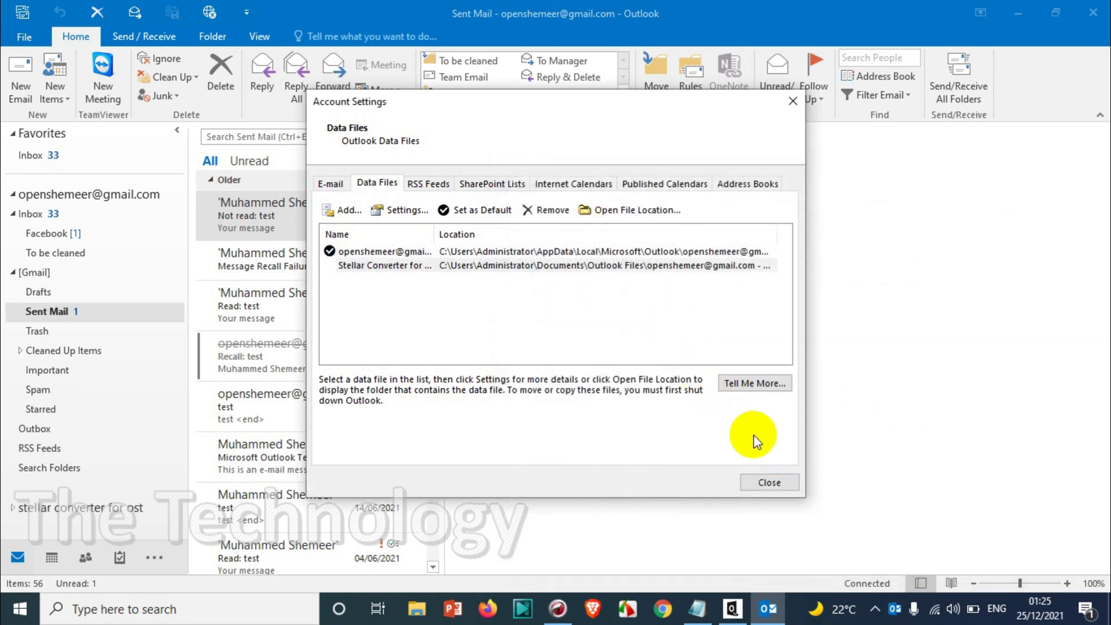
pyautogui.click(770, 481)
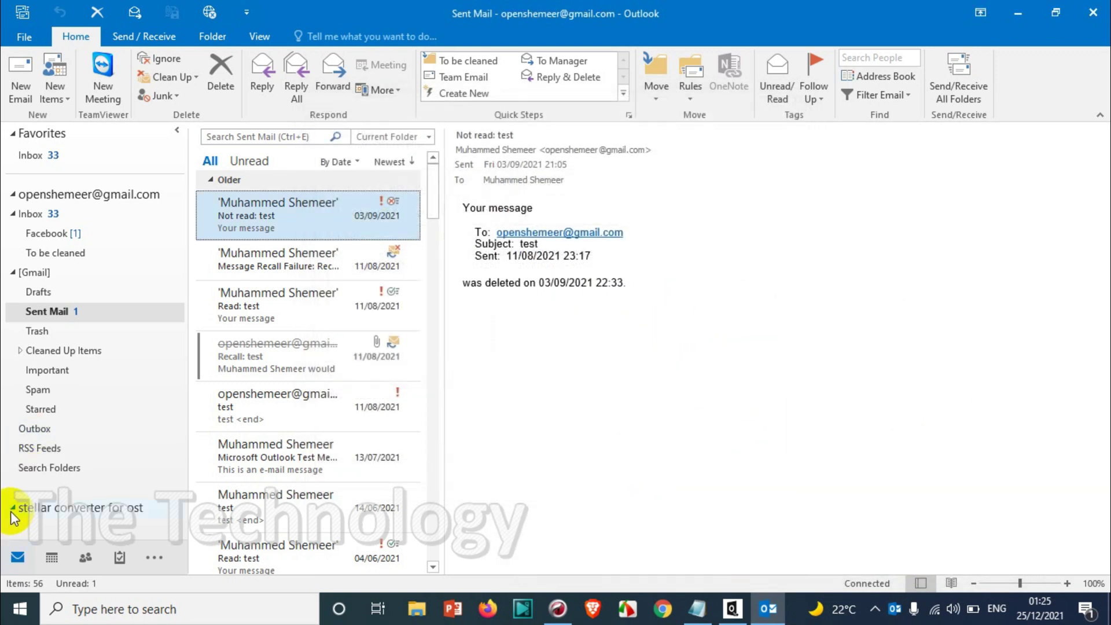
pyautogui.click(12, 507)
# View the imported Inbox, then expand [Gmail] and view its Sent Mail and Drafts folders
pyautogui.click(50, 417)
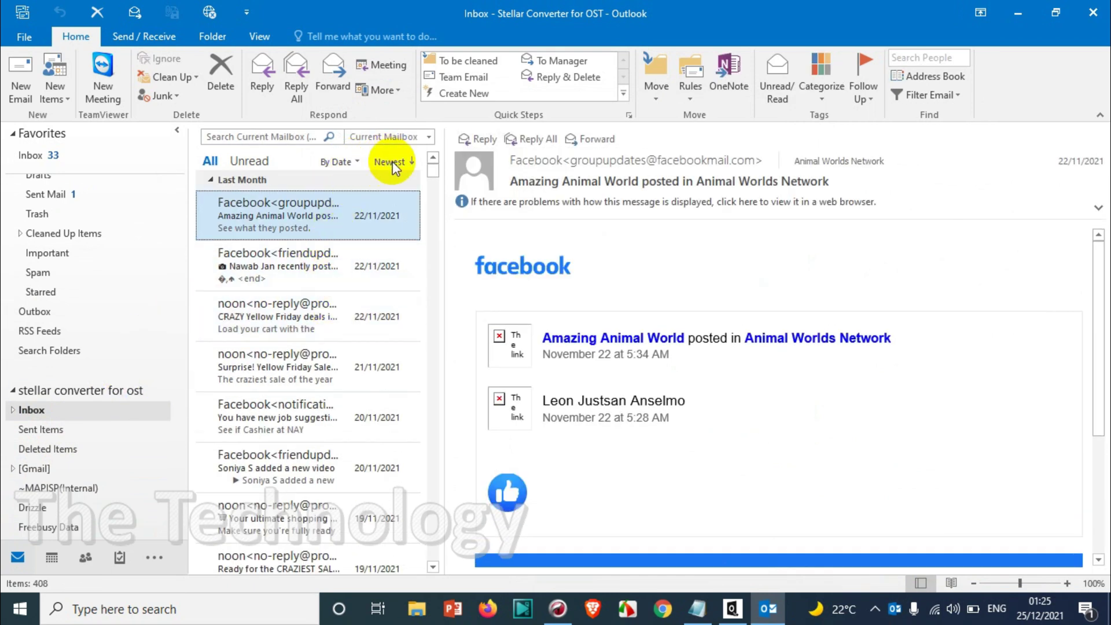
pyautogui.moveTo(442, 176); pyautogui.dragTo(417, 141)
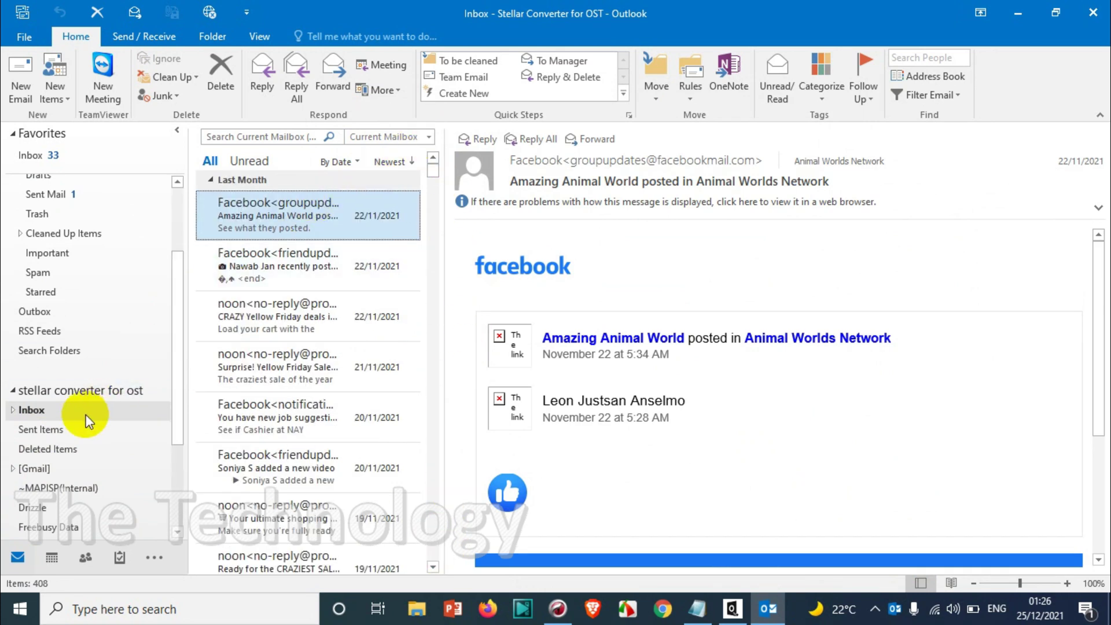
pyautogui.click(14, 467)
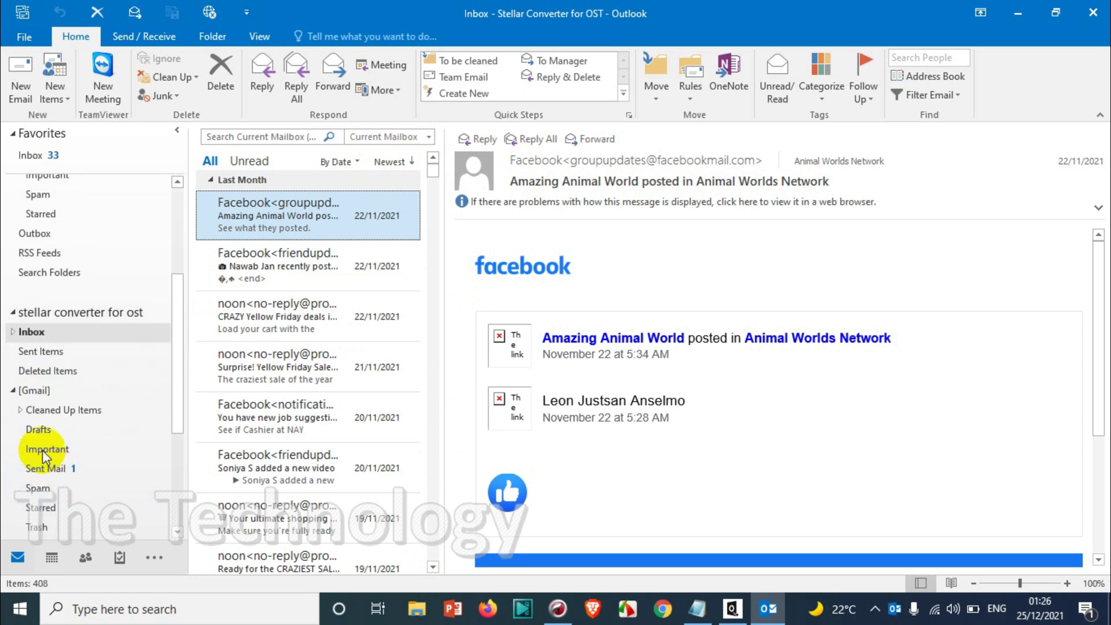
pyautogui.click(57, 469)
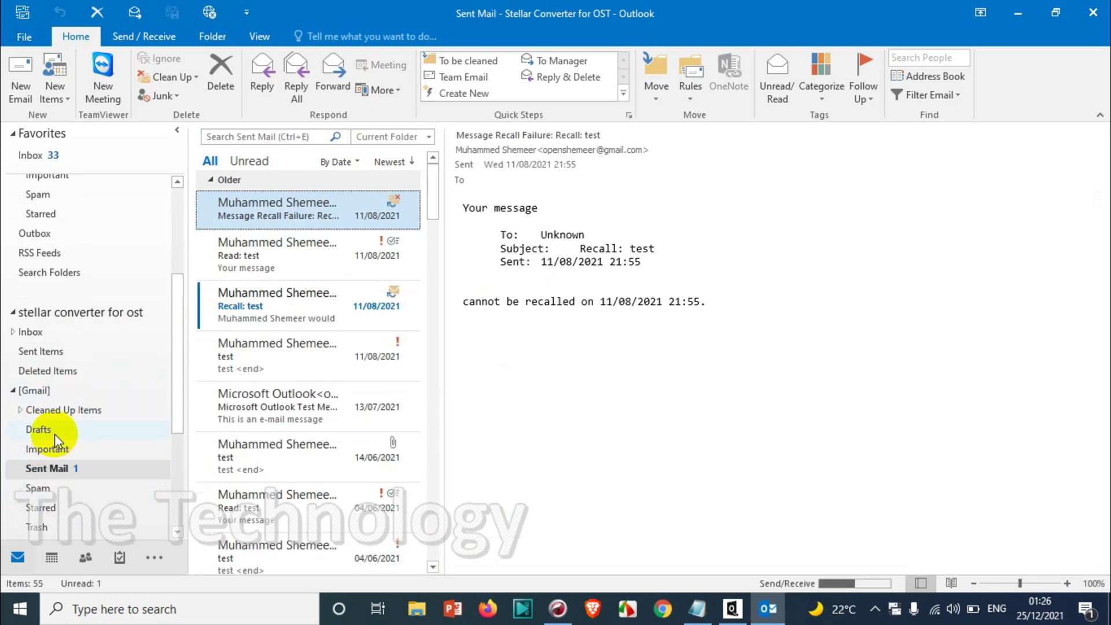
pyautogui.click(54, 433)
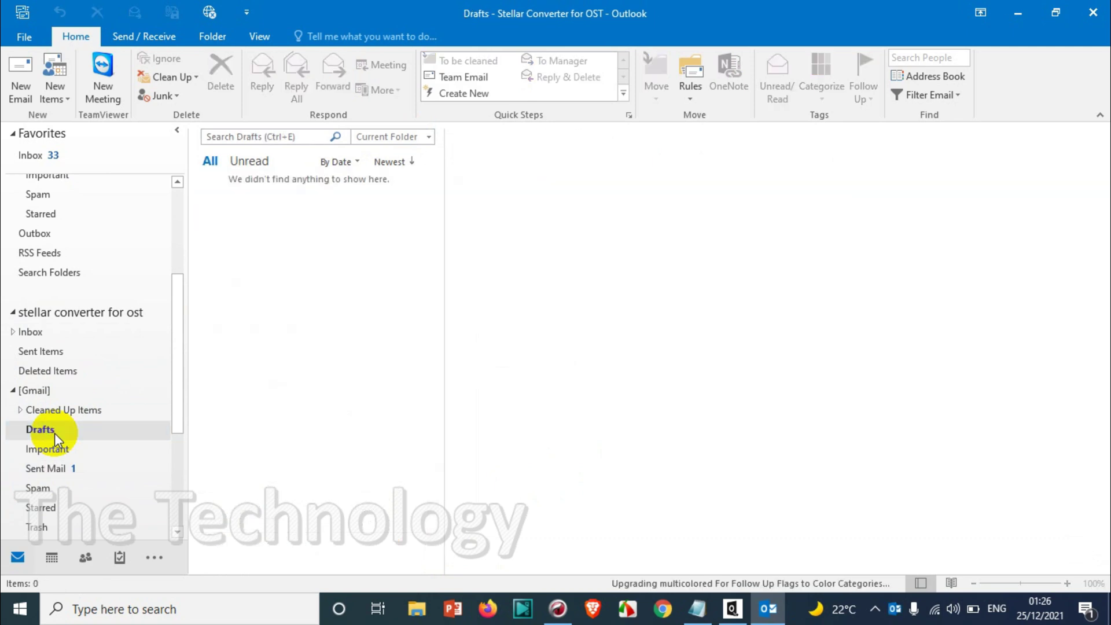
pyautogui.scroll(-1, 54, 465)
pyautogui.scroll(-1, 52, 452)
# View Important and the Inbox's Facebook and To be cleaned subfolders, then return to the Inbox
pyautogui.click(52, 409)
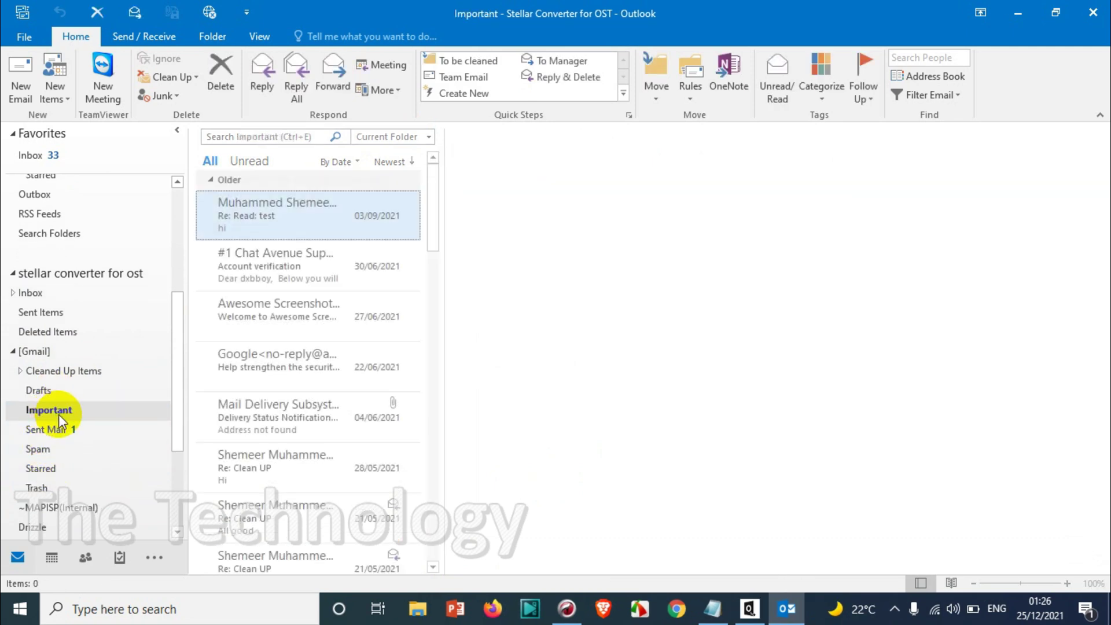
pyautogui.click(13, 293)
pyautogui.click(45, 312)
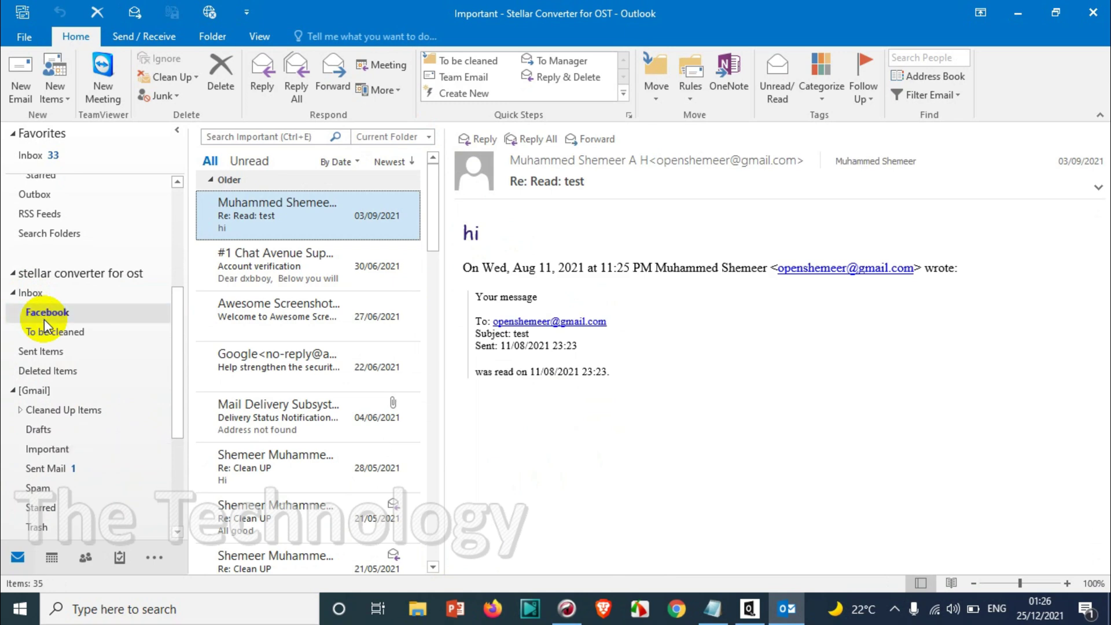
pyautogui.click(100, 332)
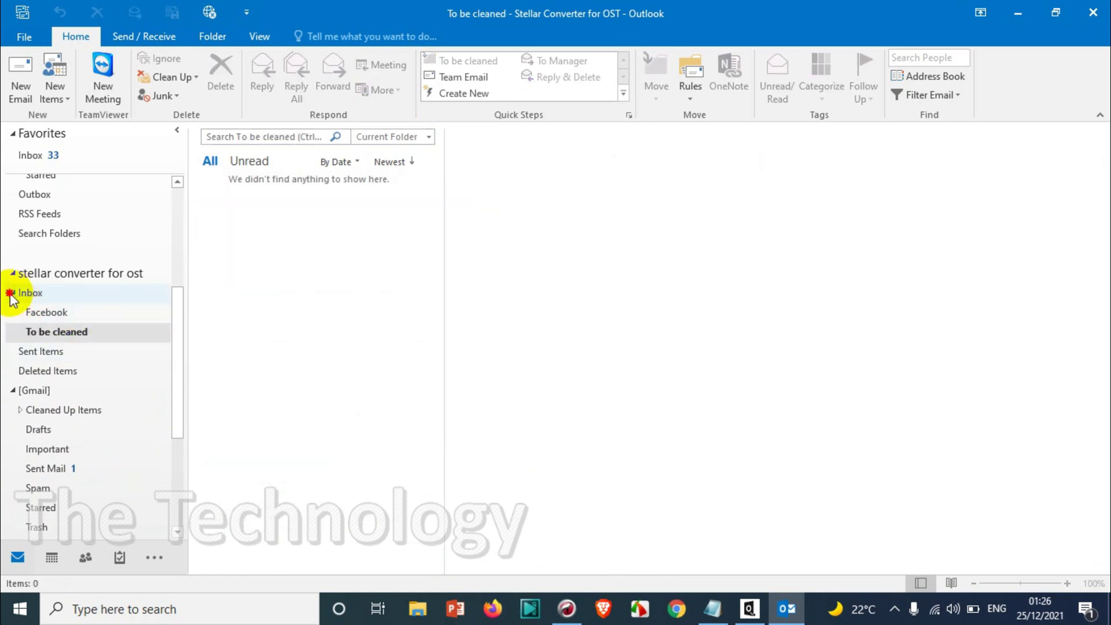
pyautogui.click(12, 293)
pyautogui.scroll(-3, 75, 383)
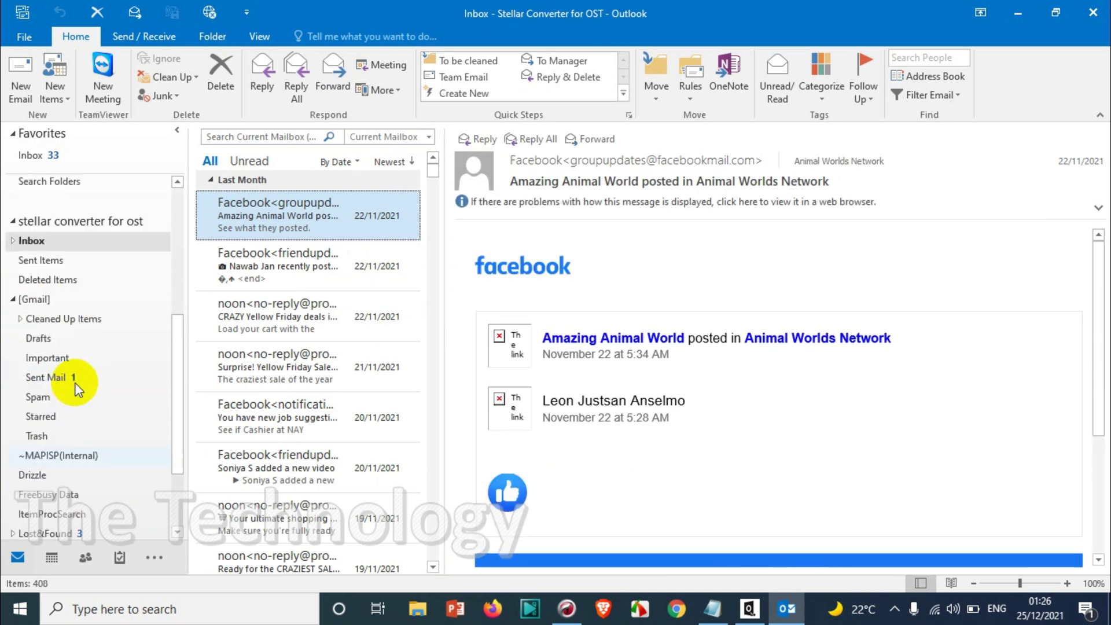
pyautogui.scroll(-1, 74, 383)
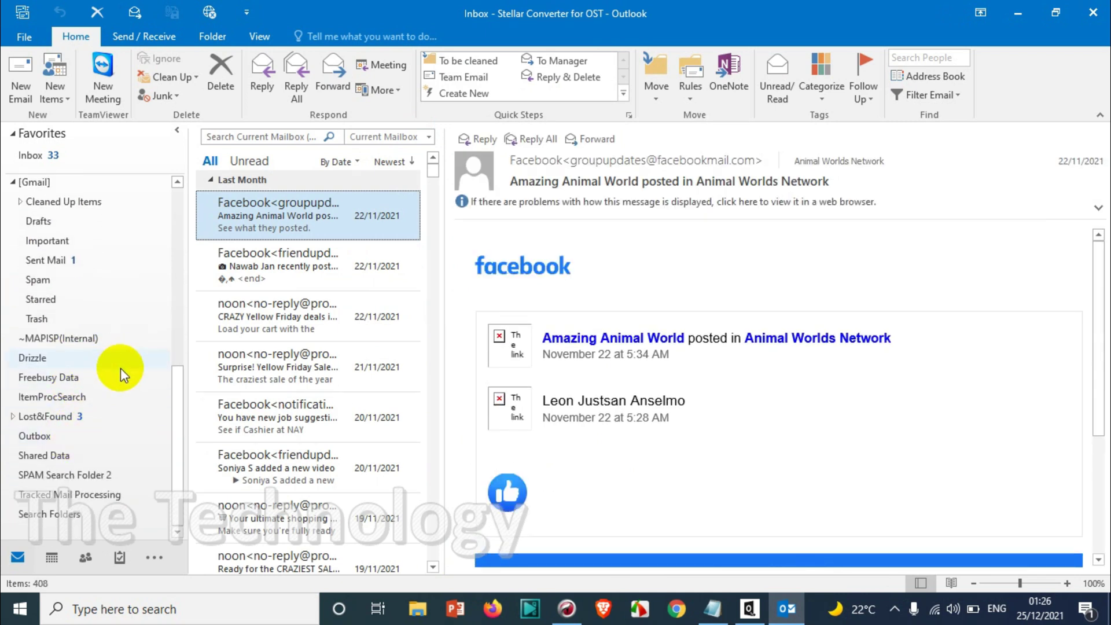
pyautogui.scroll(6, 120, 369)
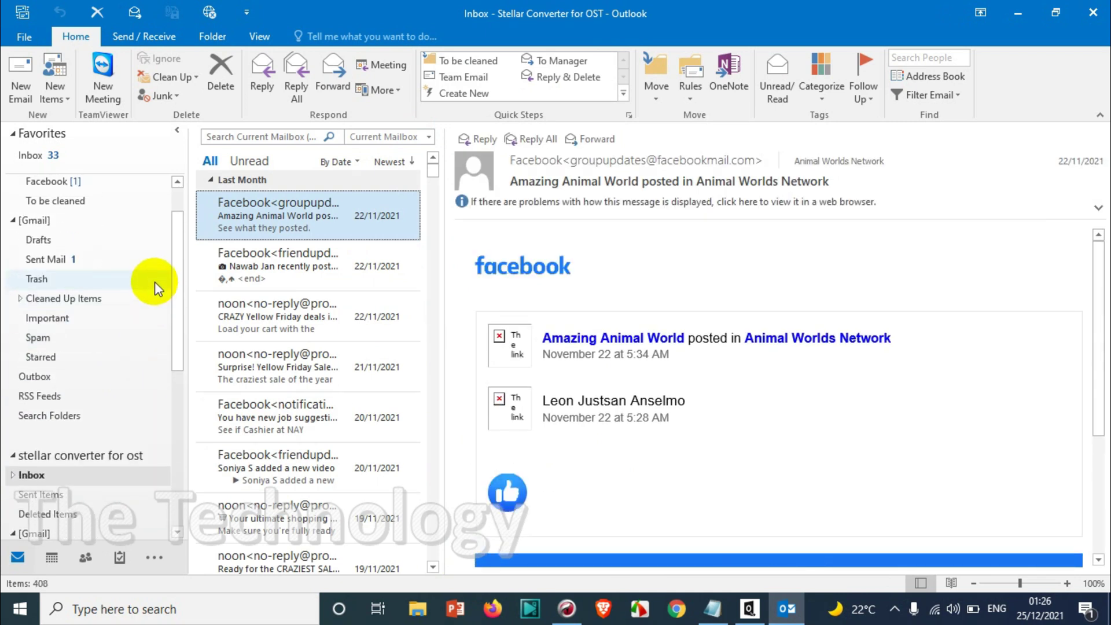